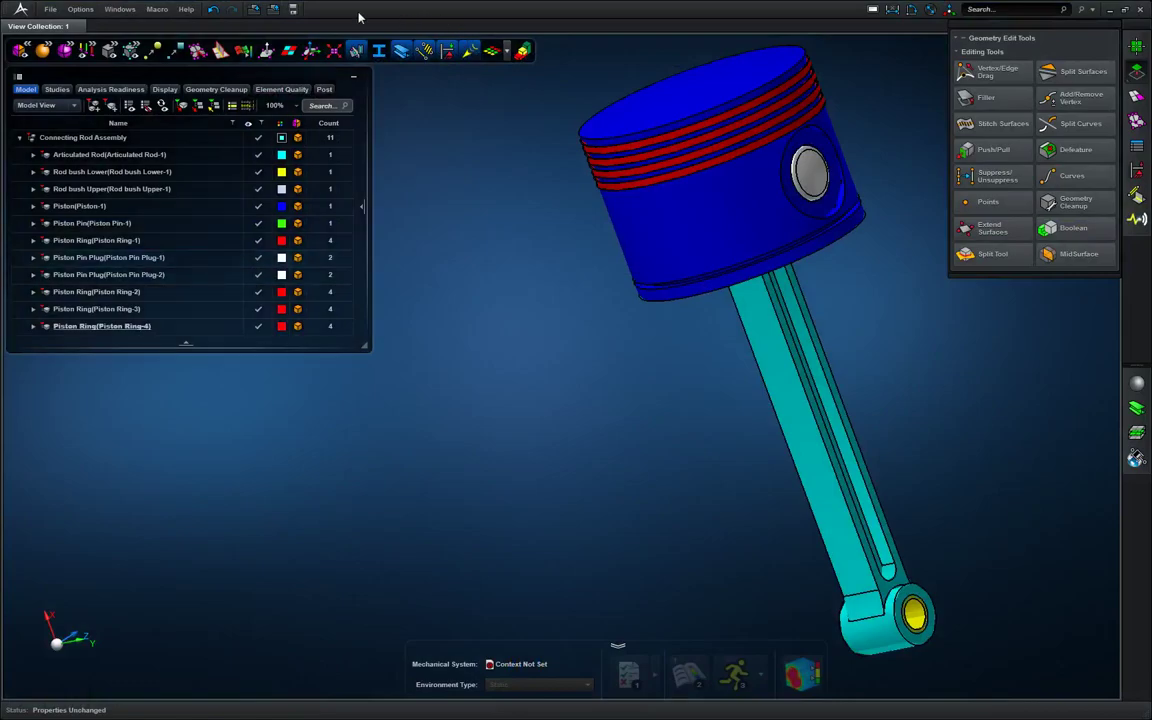
In Application Settings, raise the stored undo and redo commands from 20 to 50.
{"action": "left_click", "coordinate": [81, 10]}
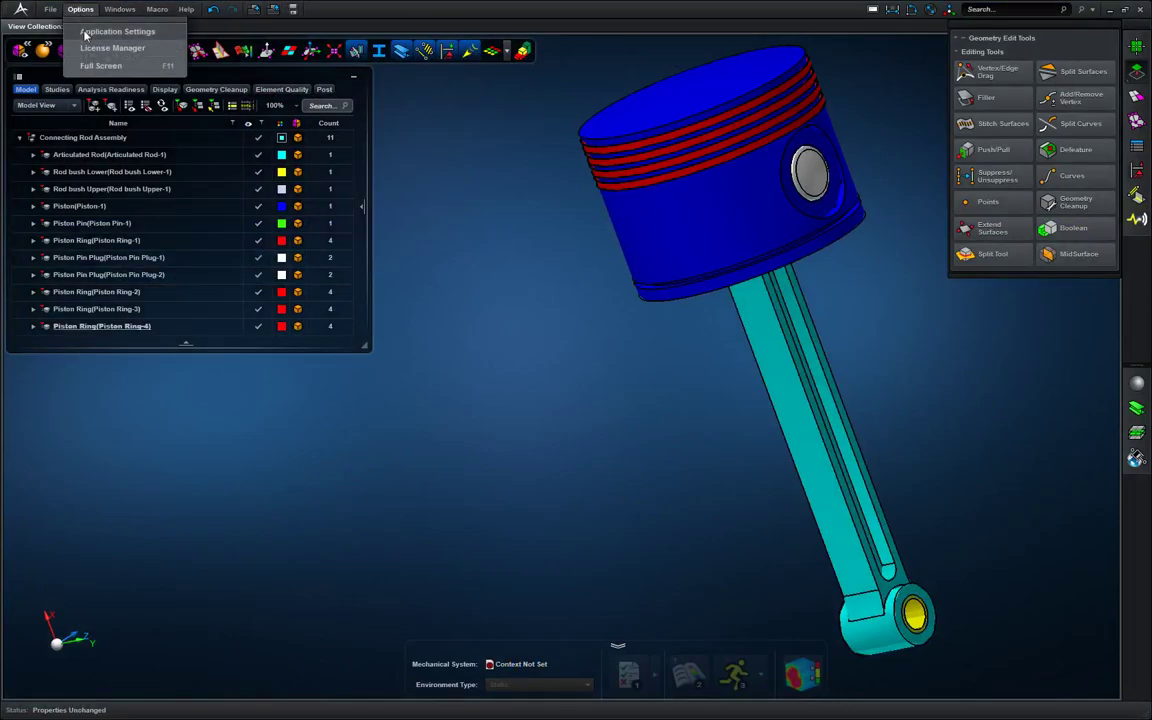
{"action": "left_click", "coordinate": [86, 32]}
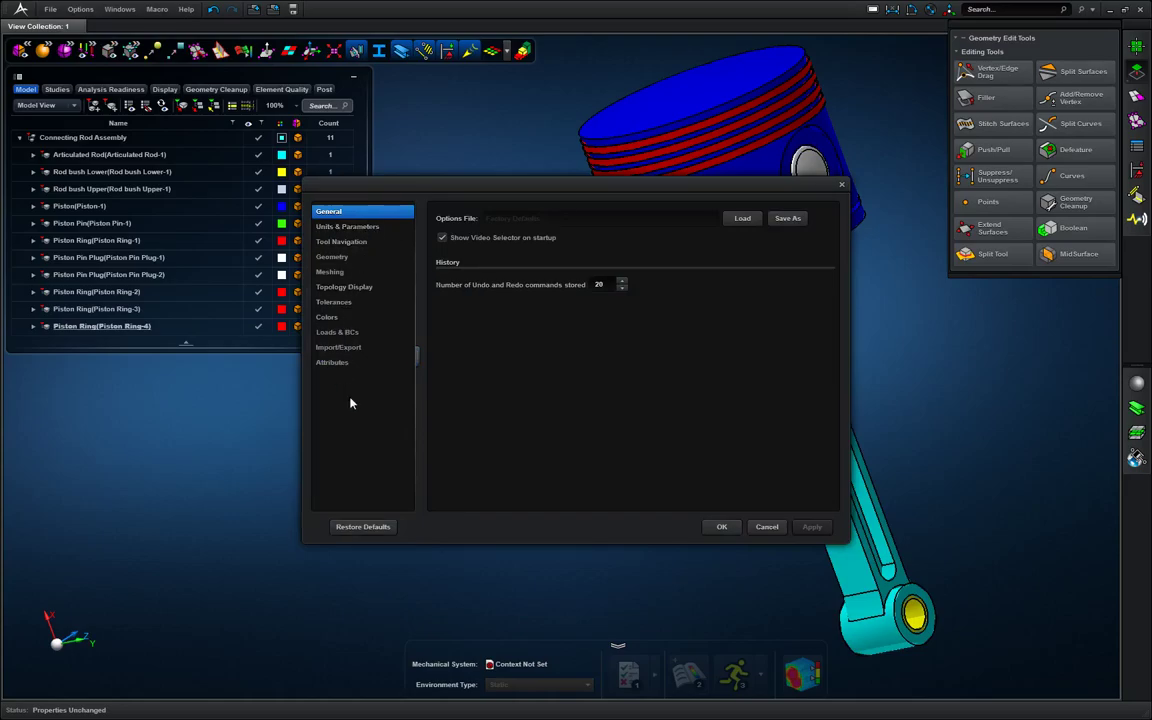
{"action": "double_click", "coordinate": [607, 284]}
{"action": "type", "text": "50"}
{"action": "key", "text": "Tab"}
Show the Units & Parameters session units, currently mm-kg-s-N.
{"action": "left_click", "coordinate": [358, 229]}
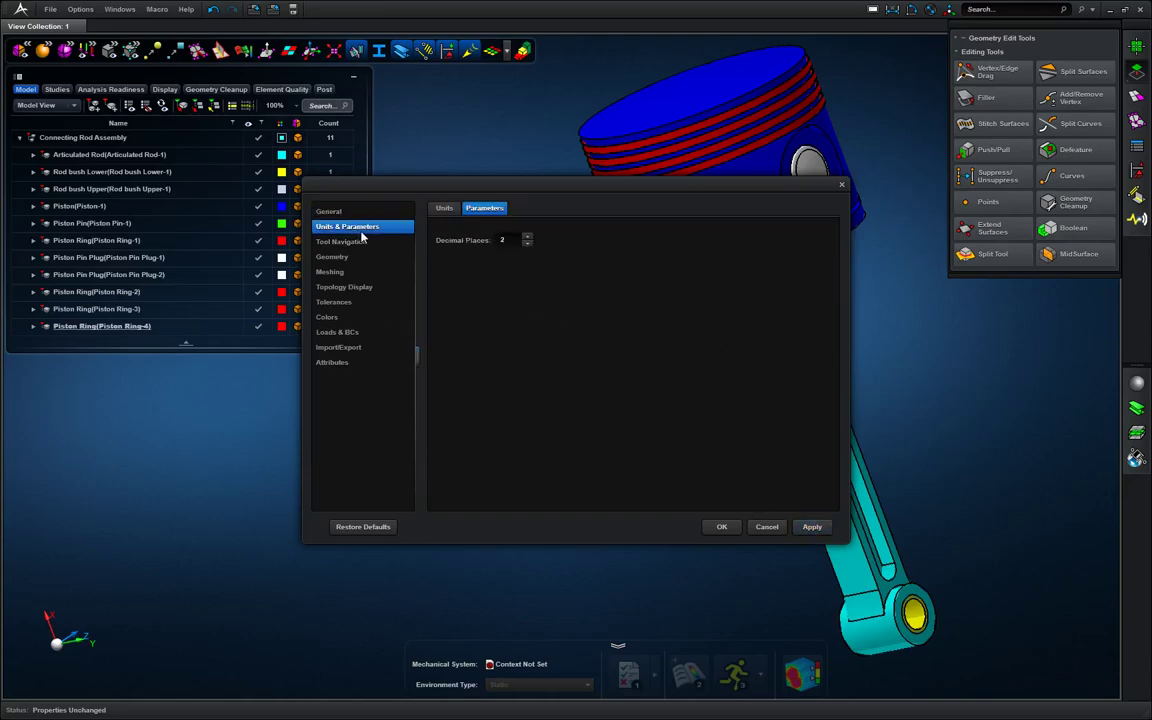
{"action": "left_click", "coordinate": [452, 211]}
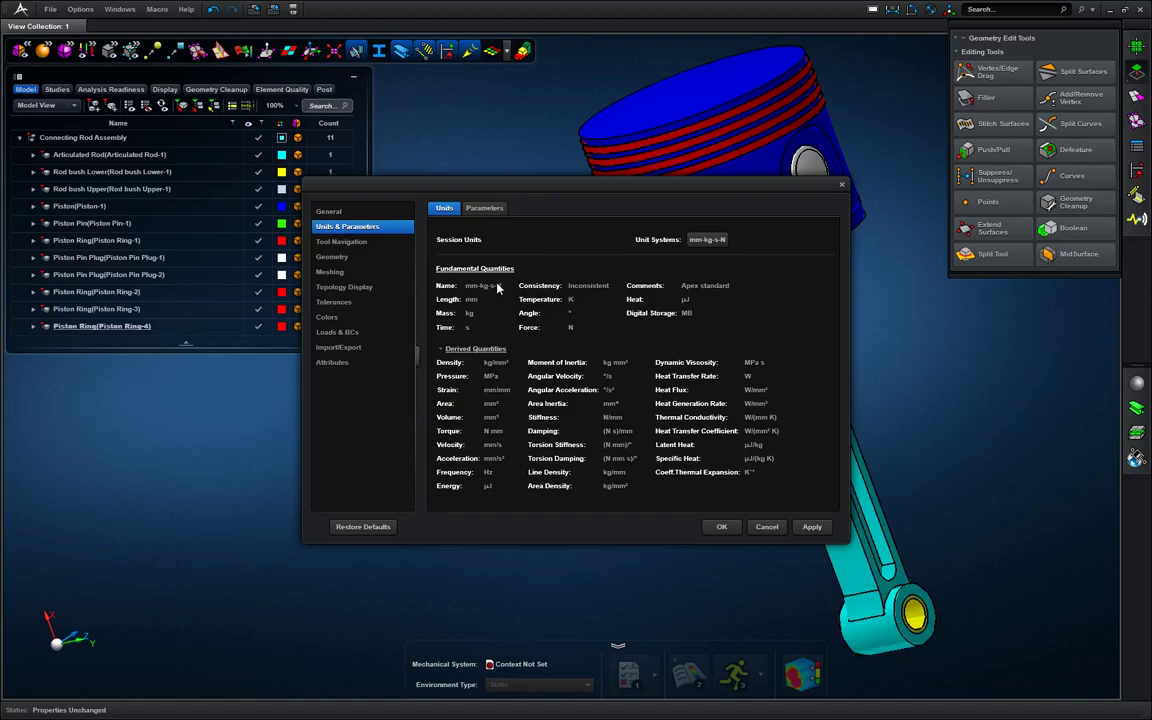
Browse the Unit Systems table, then select and apply in-slinch-s-lbf as the session units.
{"action": "left_click", "coordinate": [710, 241]}
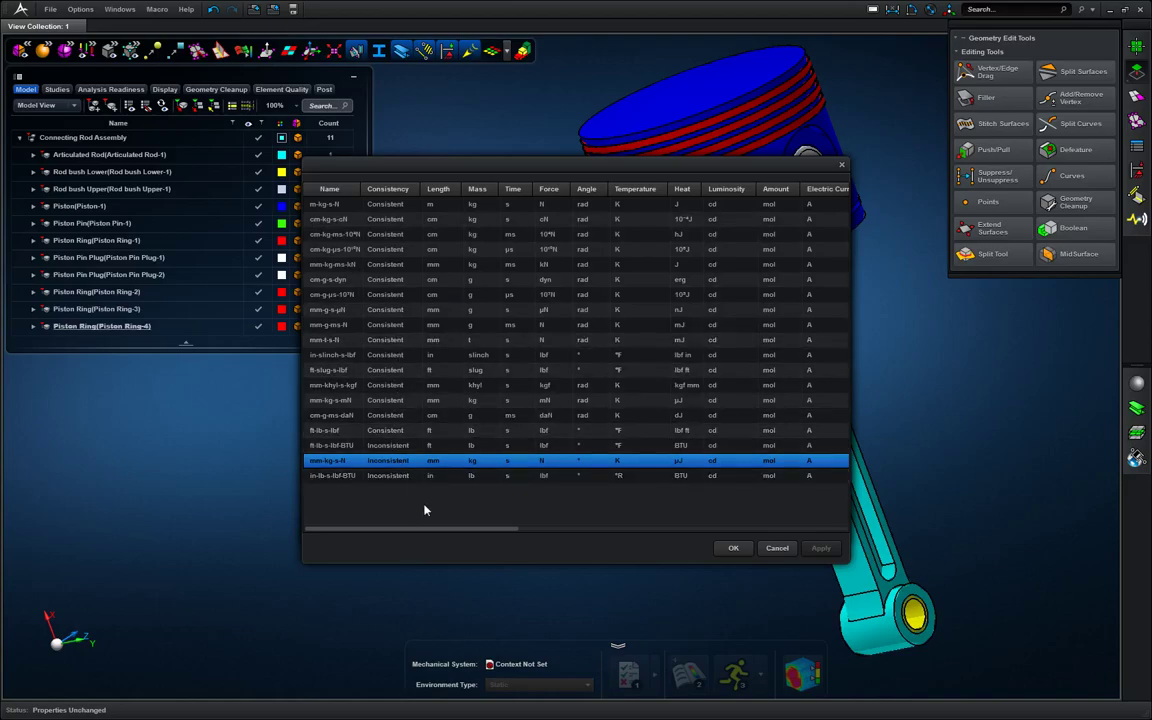
{"action": "left_click", "coordinate": [388, 401]}
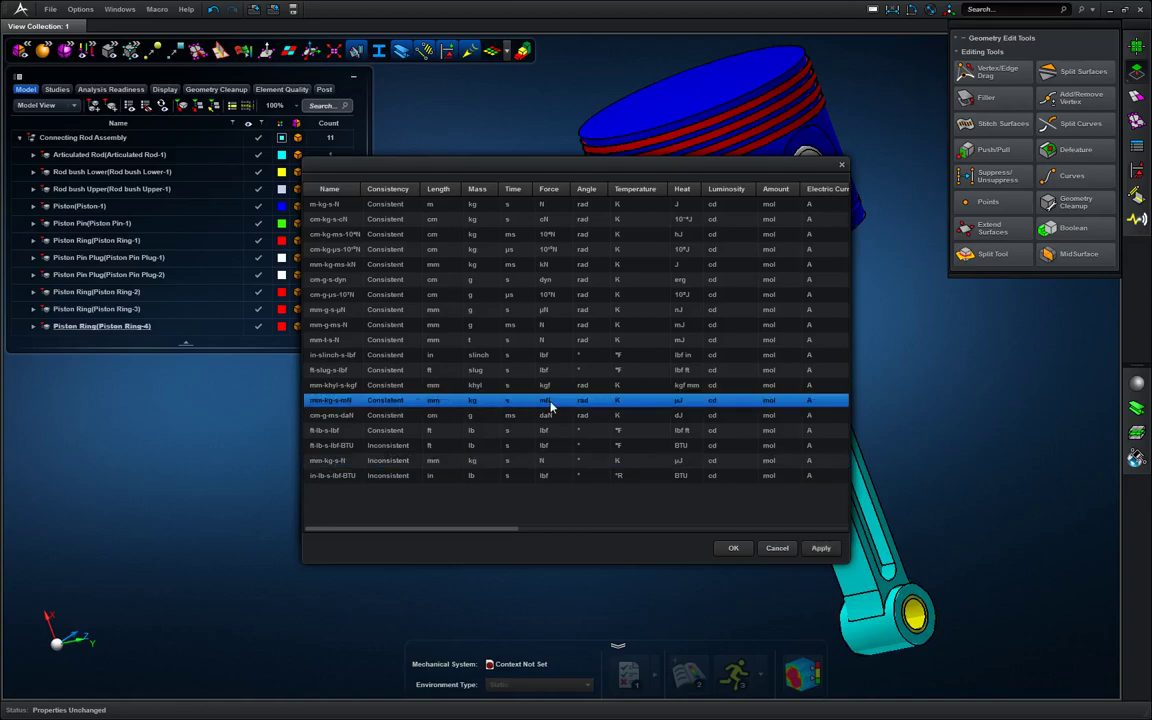
{"action": "left_click", "coordinate": [582, 460]}
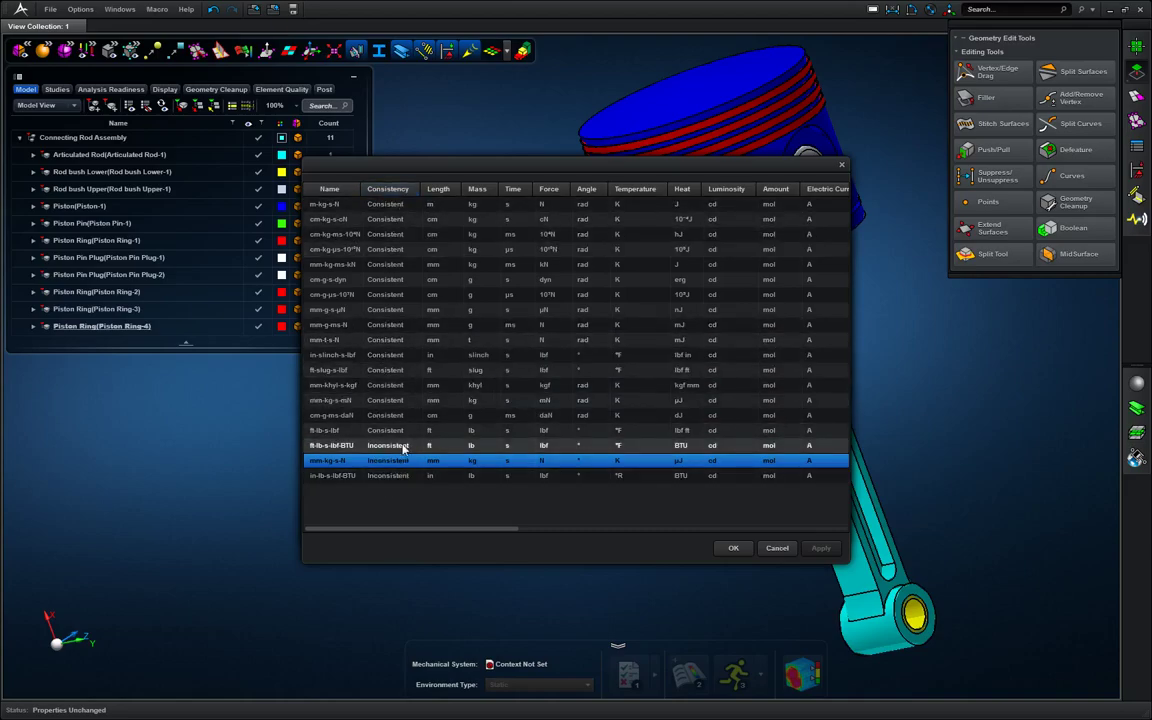
{"action": "right_click", "coordinate": [397, 477]}
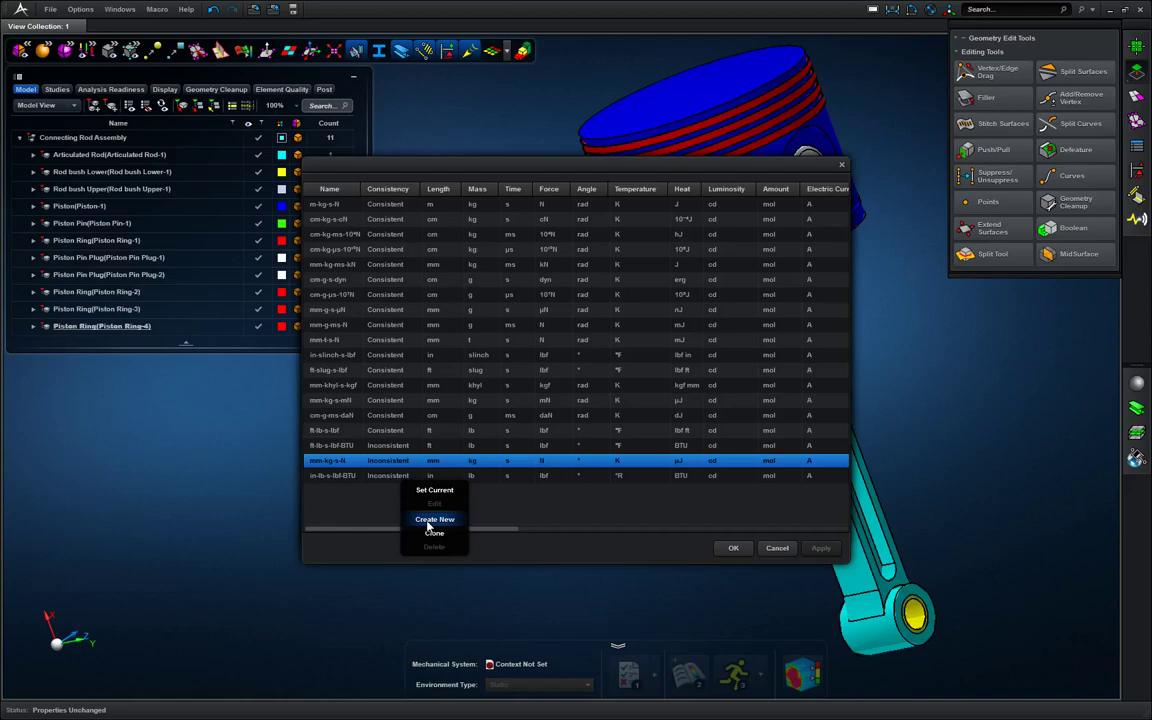
{"action": "left_click", "coordinate": [507, 511]}
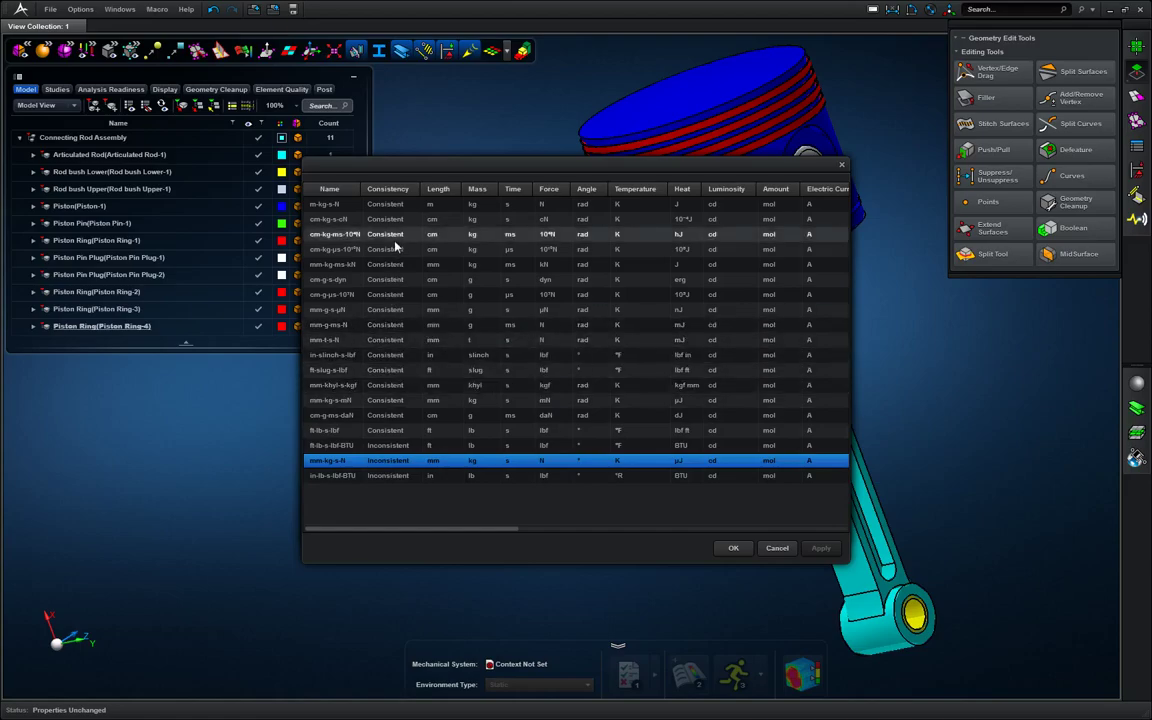
{"action": "left_click", "coordinate": [395, 356]}
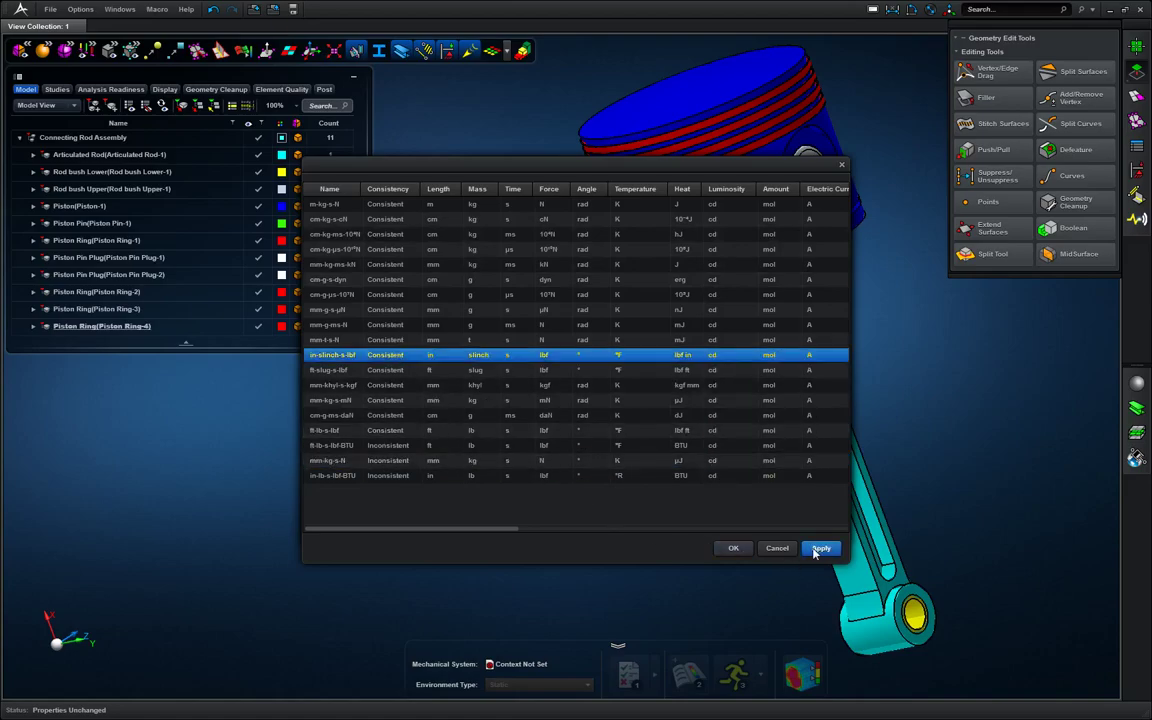
{"action": "left_click", "coordinate": [733, 548]}
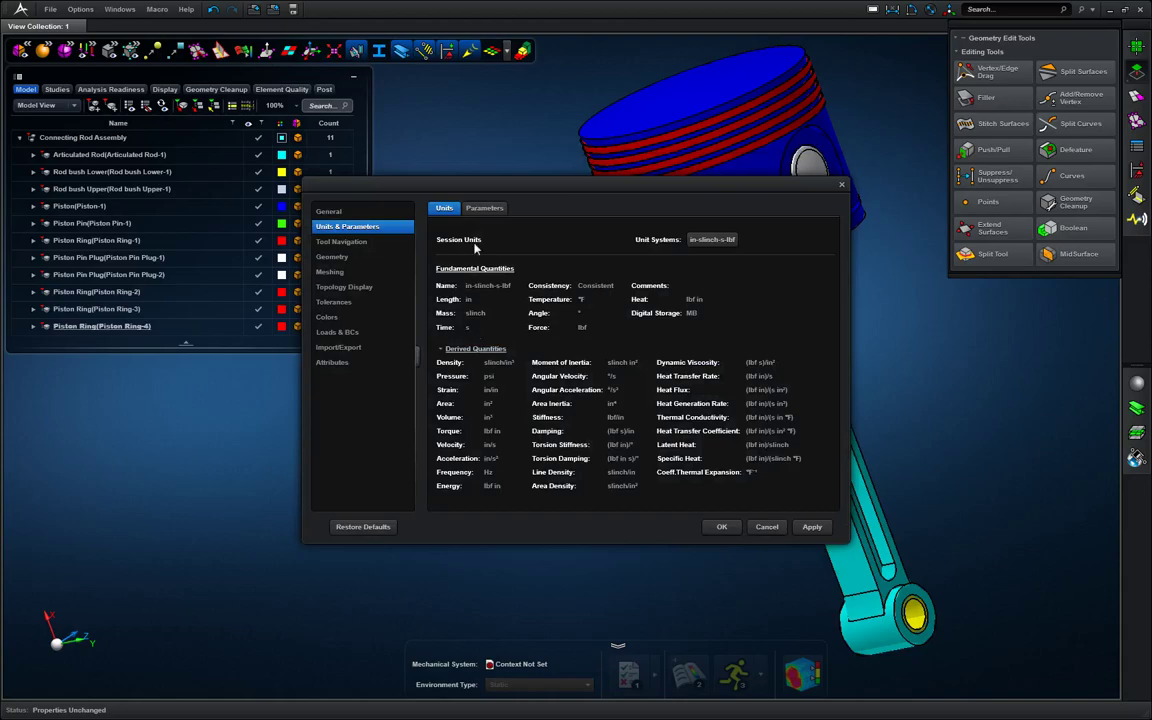
Set Decimal Places to 4, apply it, and show the Meshing element quality parameters.
{"action": "left_click", "coordinate": [484, 207]}
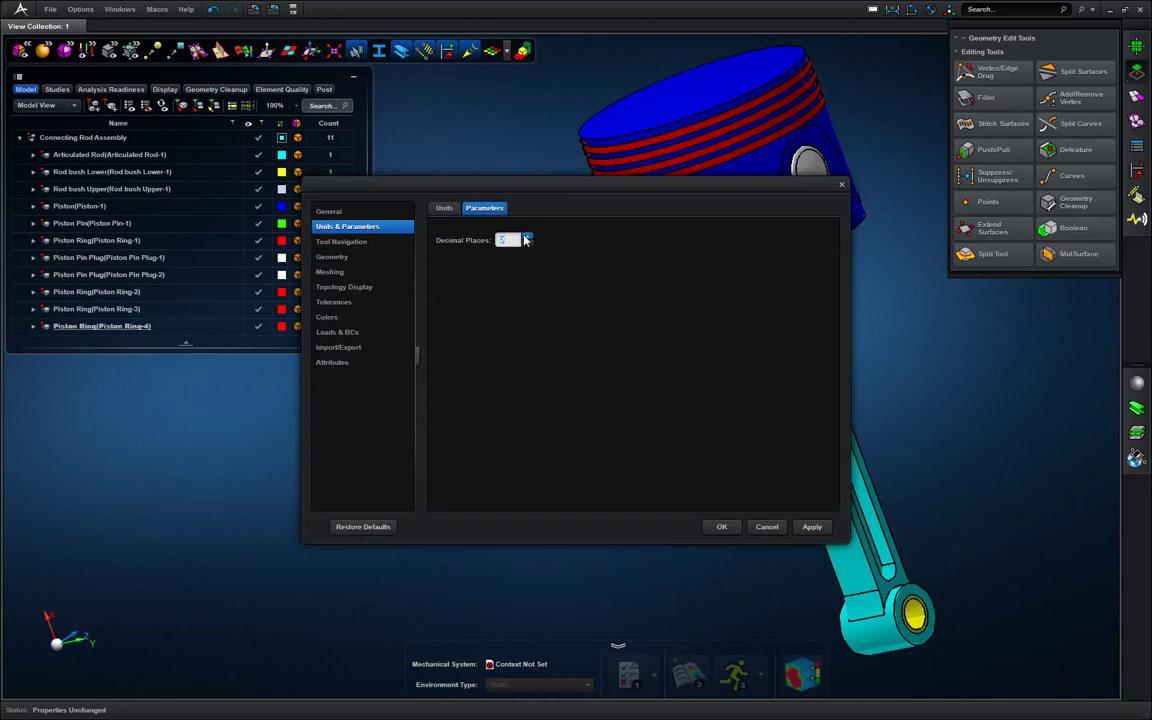
{"action": "left_click", "coordinate": [526, 243]}
{"action": "left_click", "coordinate": [812, 526]}
{"action": "left_click", "coordinate": [338, 271]}
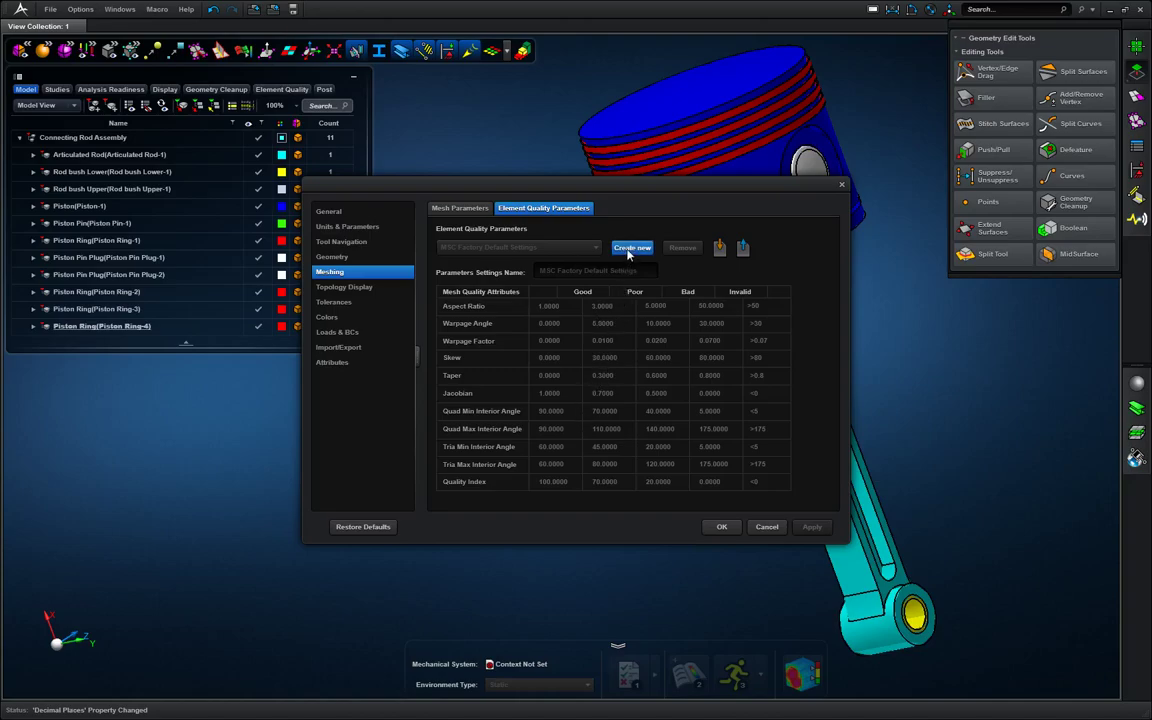
{"action": "left_click", "coordinate": [742, 250]}
Set the curve tessellation tolerance to Very Fine and apply it.
{"action": "left_click", "coordinate": [372, 304]}
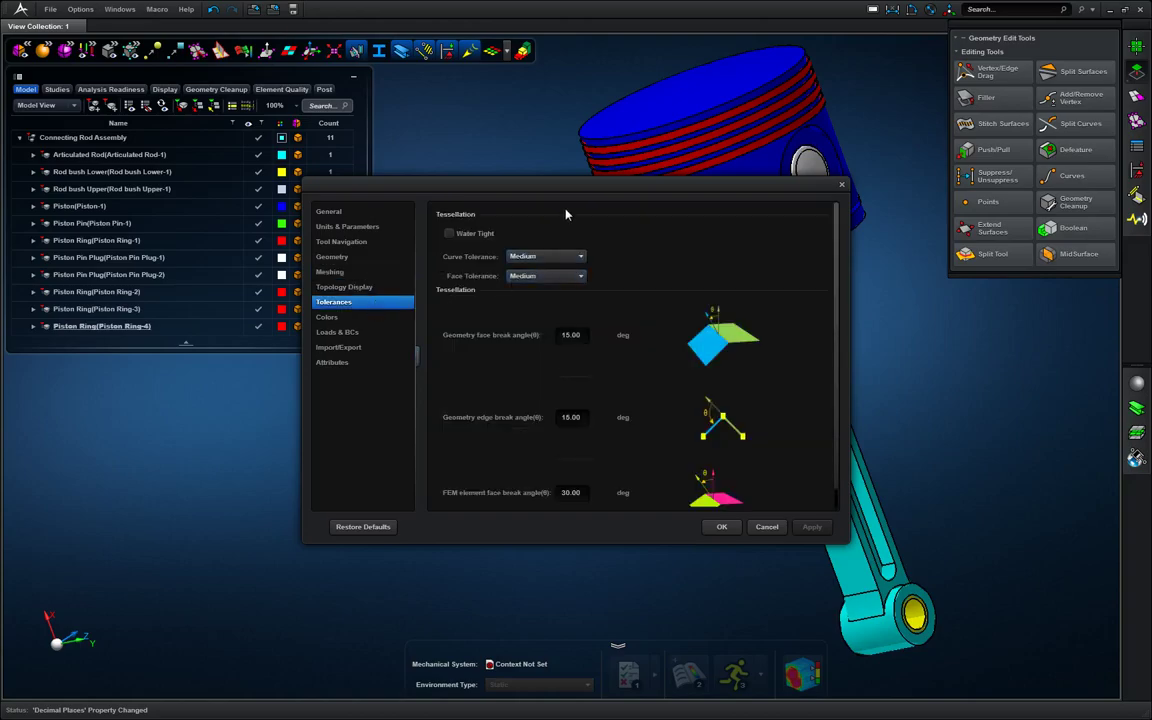
{"action": "left_click_drag", "start_coordinate": [577, 187], "coordinate": [325, 215]}
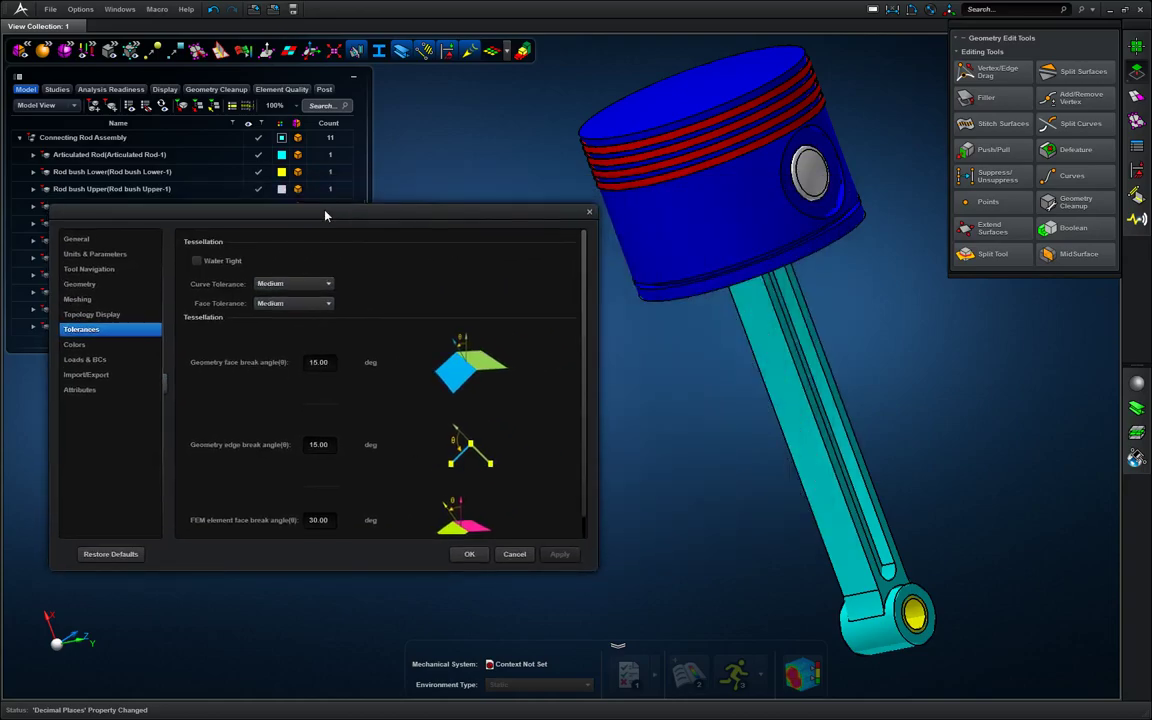
{"action": "left_click", "coordinate": [328, 285]}
{"action": "left_click", "coordinate": [307, 355]}
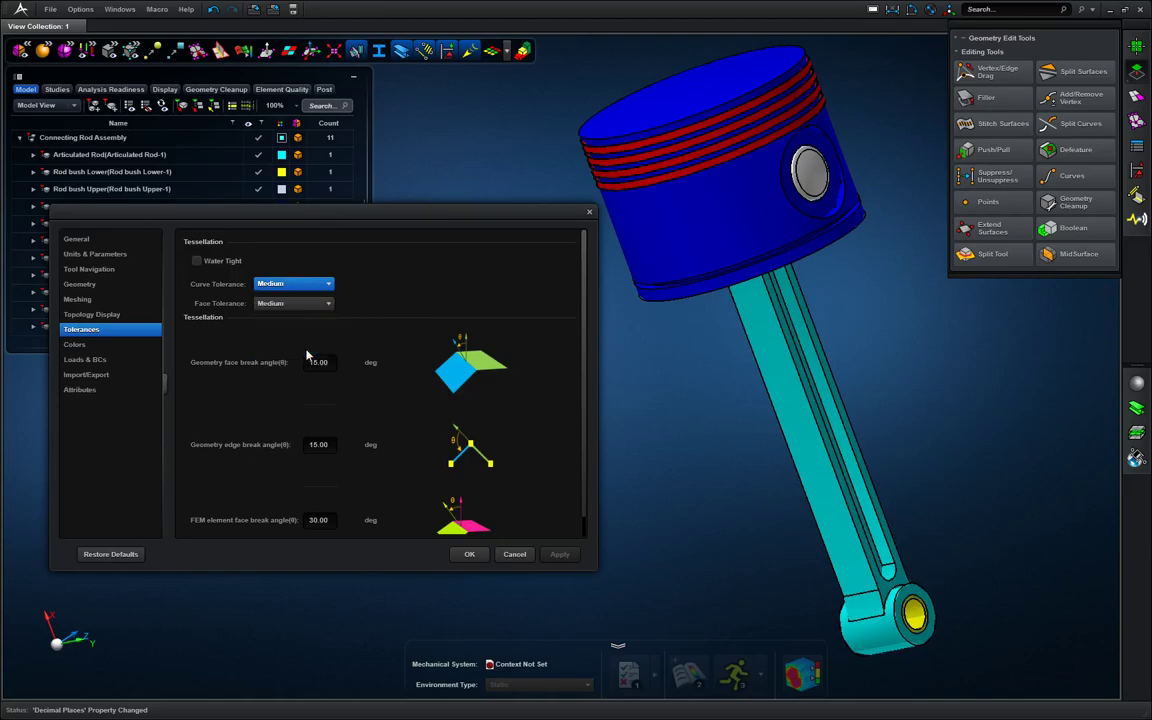
{"action": "left_click", "coordinate": [556, 555]}
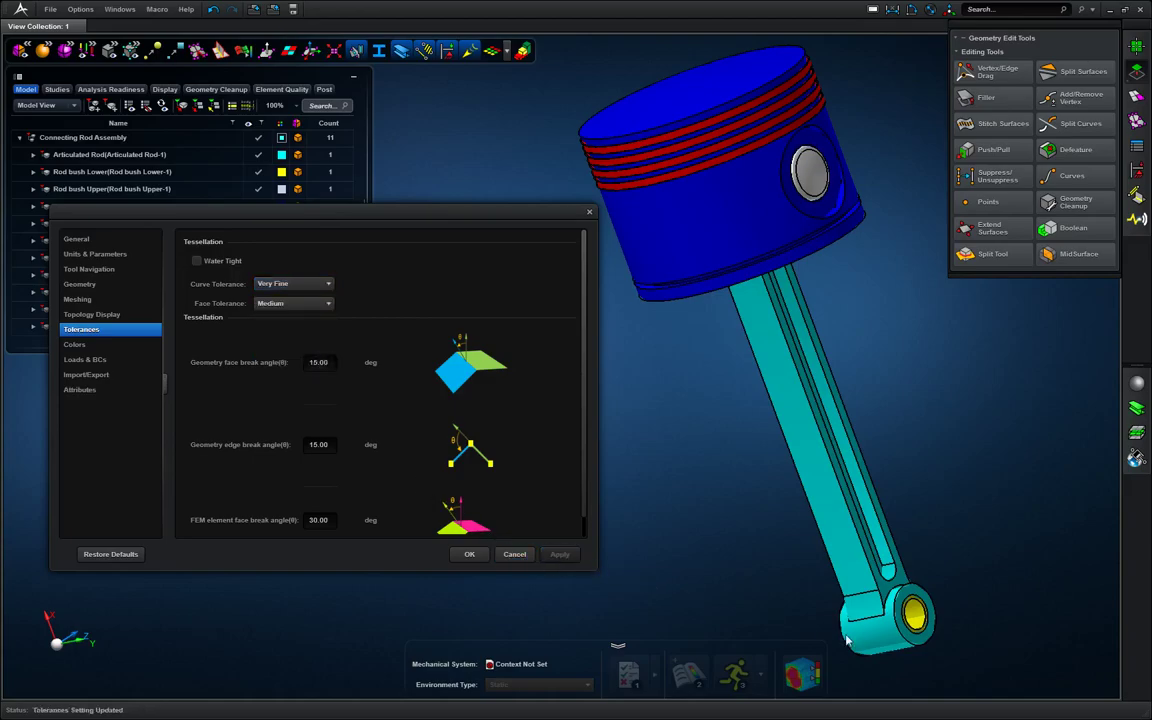
Apply a Very Fine face tolerance and inspect the rod end.
{"action": "scroll", "coordinate": [804, 558], "scroll_direction": "up", "scroll_amount": 5}
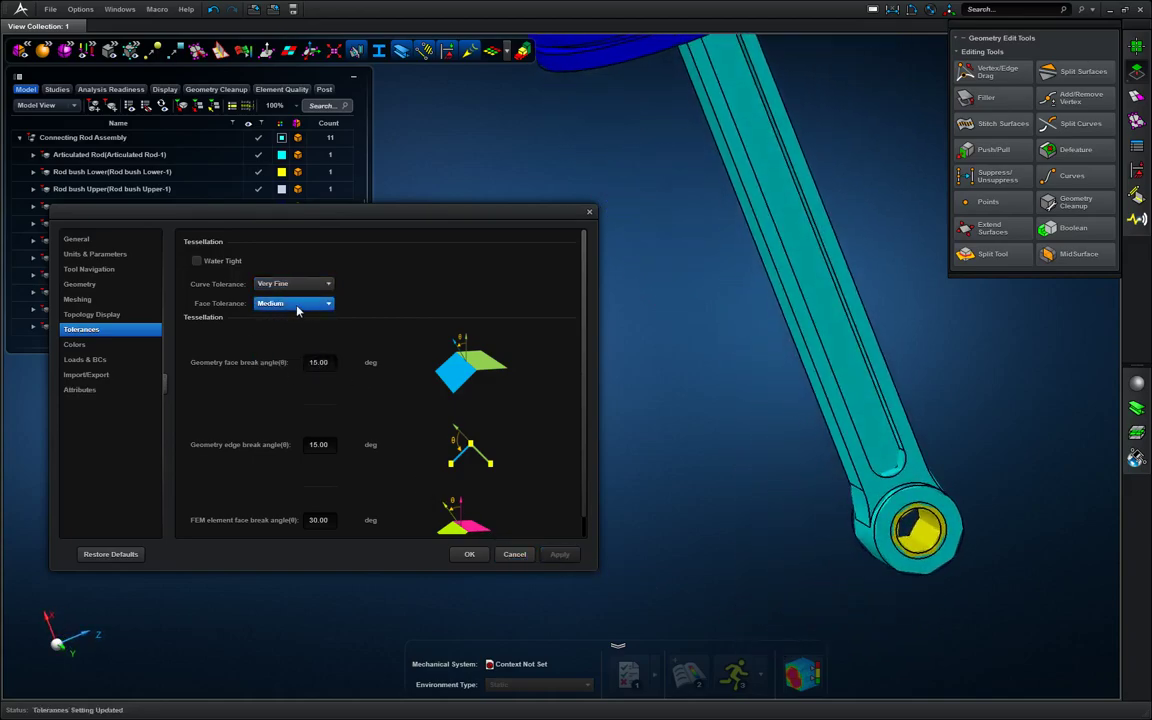
{"action": "left_click", "coordinate": [327, 303]}
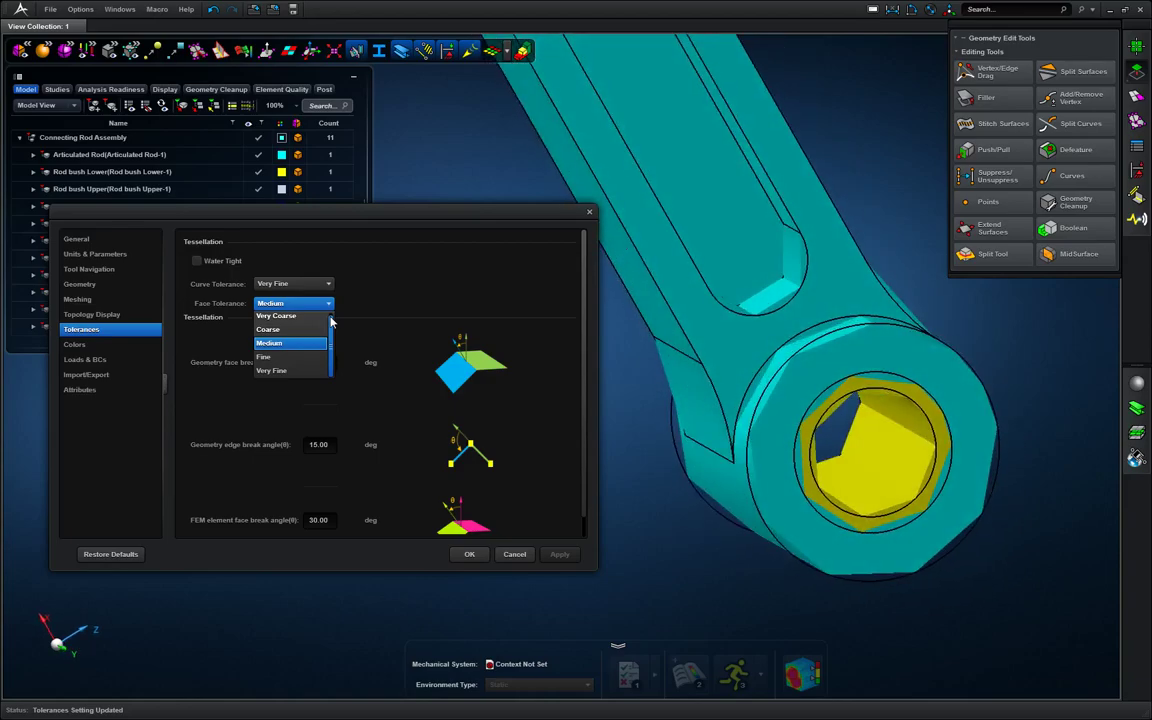
{"action": "left_click", "coordinate": [312, 370]}
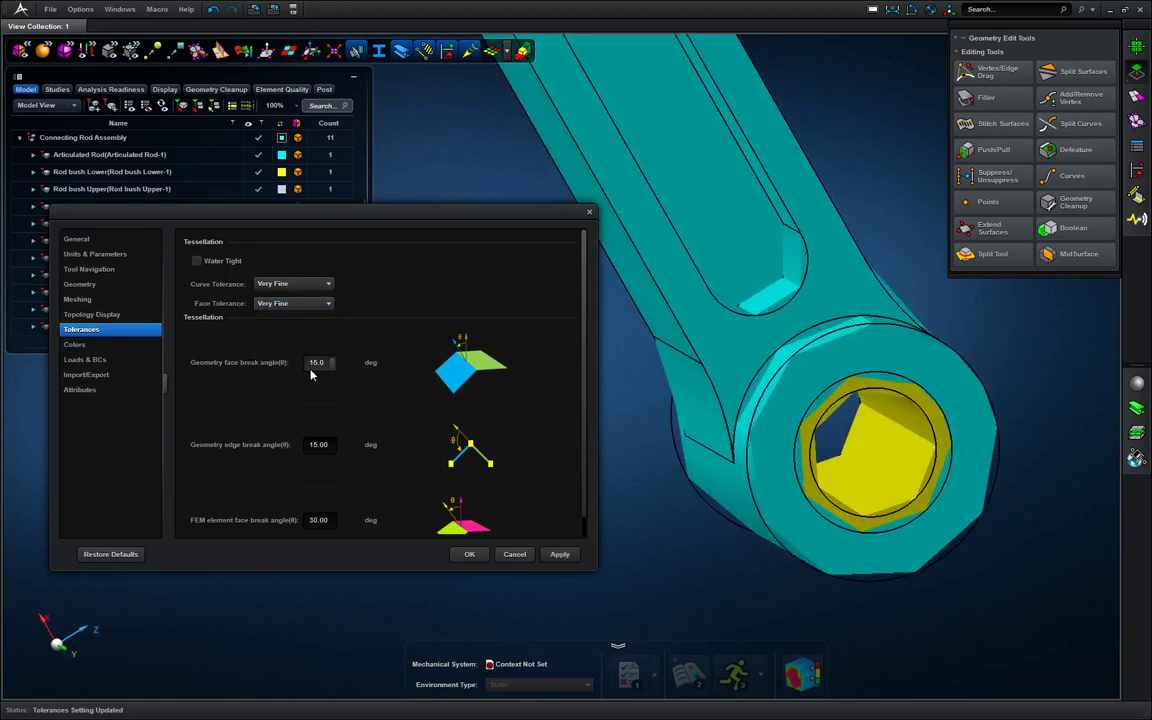
{"action": "left_click", "coordinate": [556, 554]}
{"action": "middle_click_drag", "start_coordinate": [741, 330], "coordinate": [771, 373]}
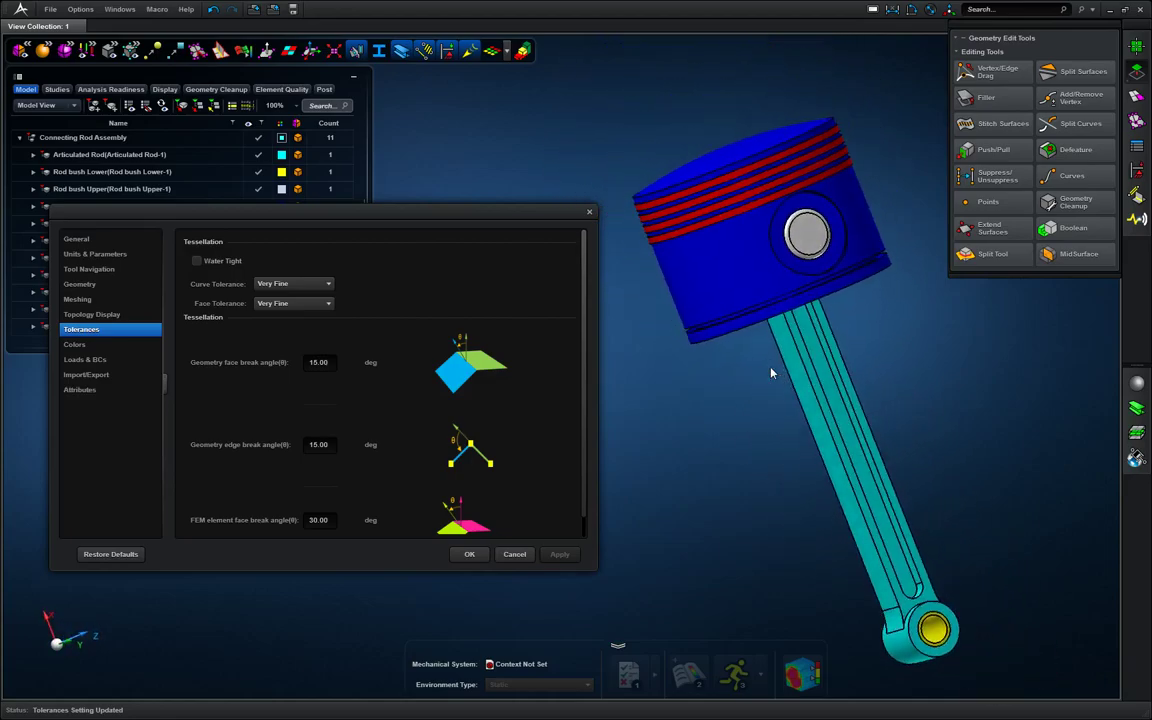
Try a Fine face tolerance, then reapply Very Fine.
{"action": "left_click", "coordinate": [300, 303]}
{"action": "left_click", "coordinate": [310, 360]}
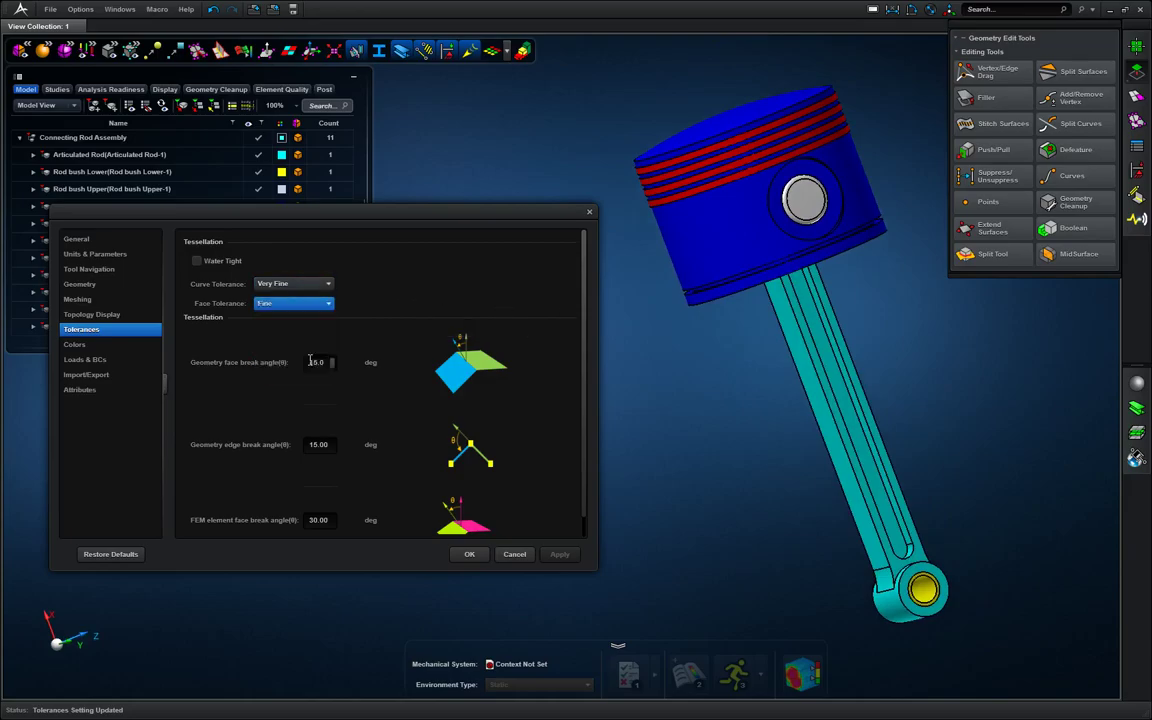
{"action": "left_click", "coordinate": [557, 554]}
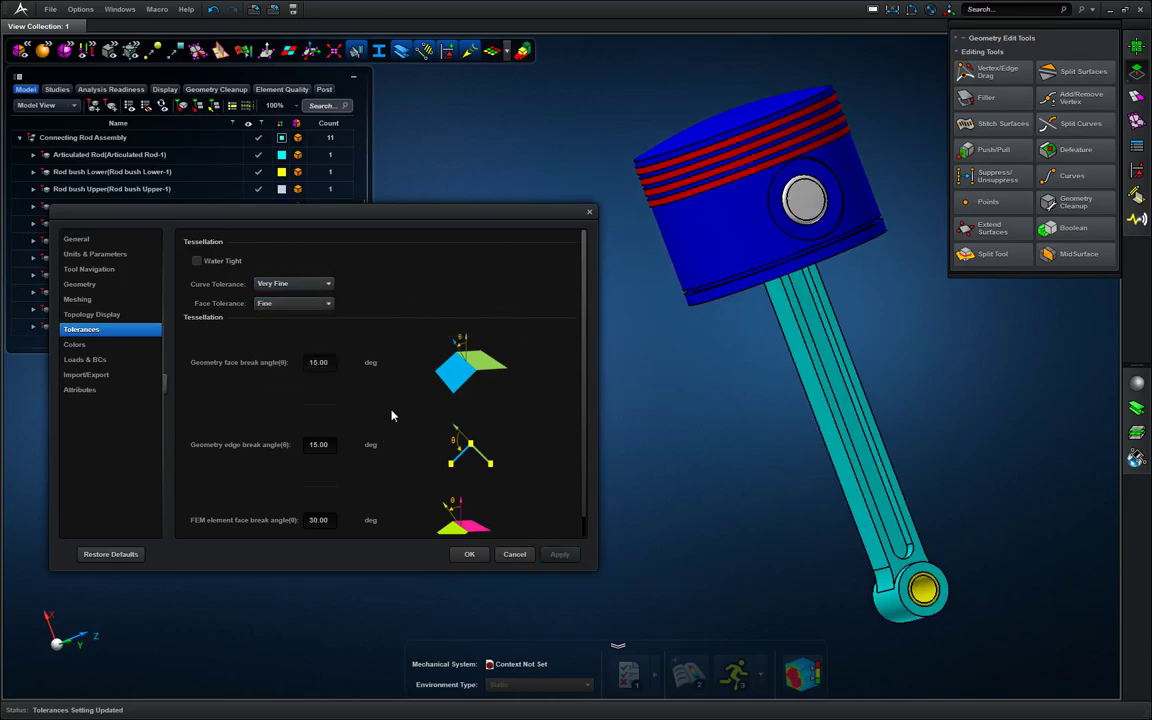
{"action": "left_click", "coordinate": [329, 305]}
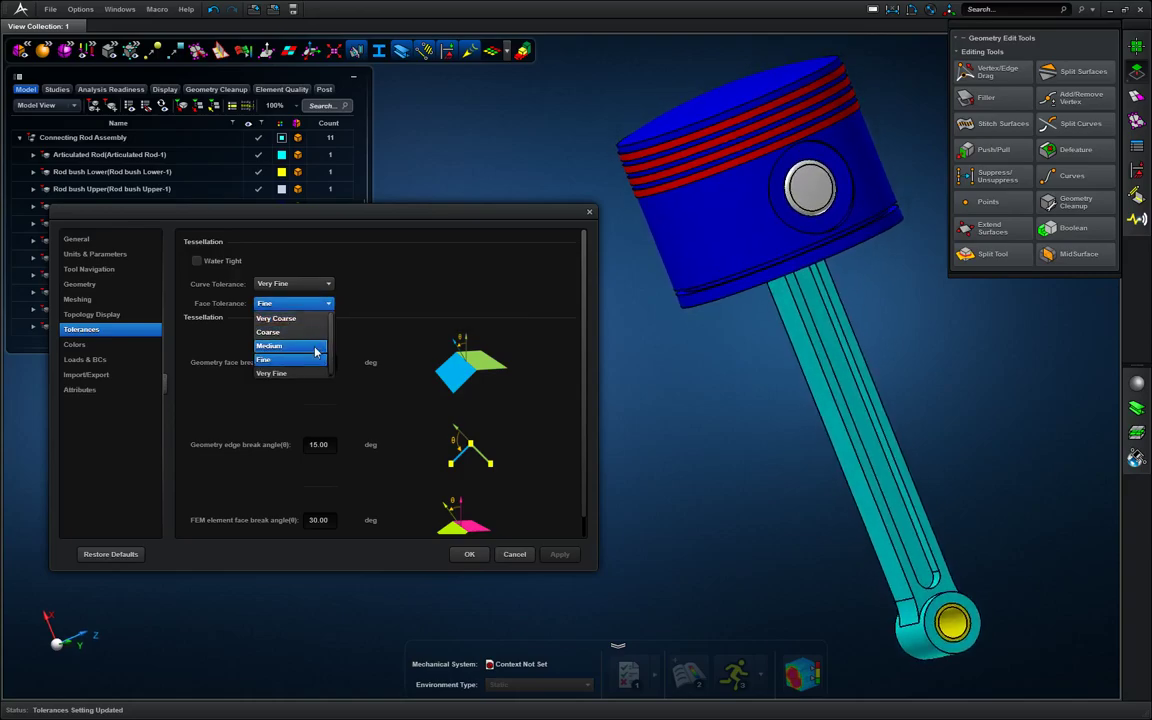
{"action": "left_click", "coordinate": [285, 373]}
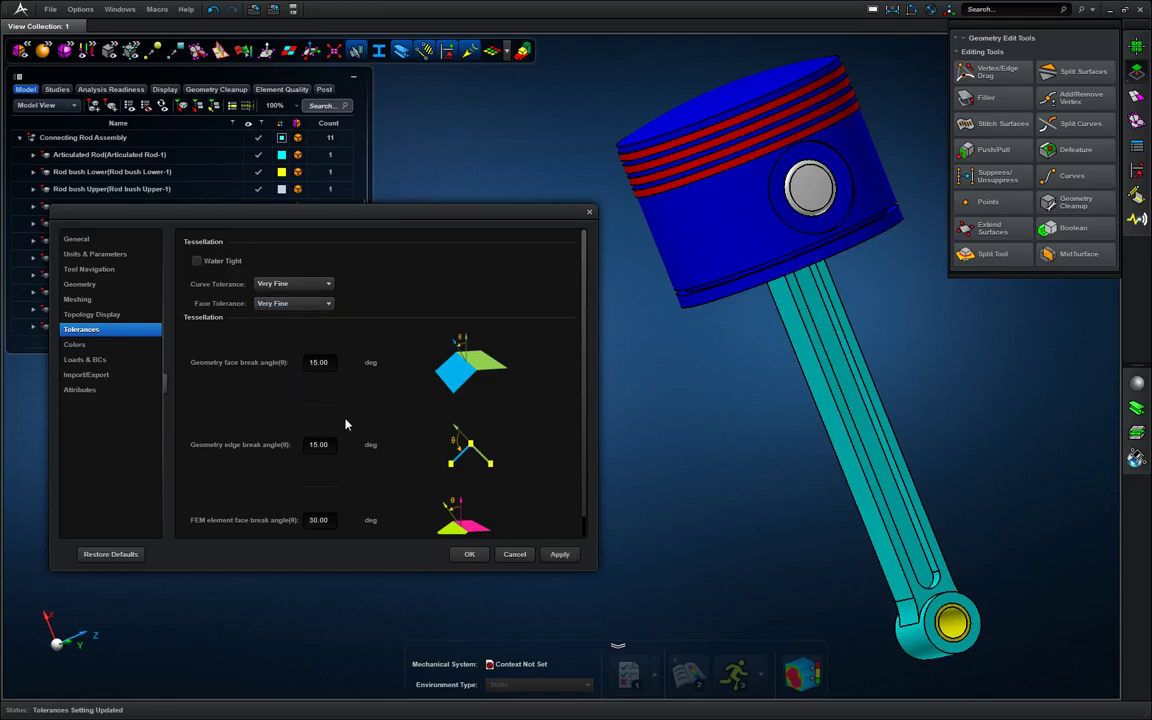
{"action": "left_click", "coordinate": [558, 555]}
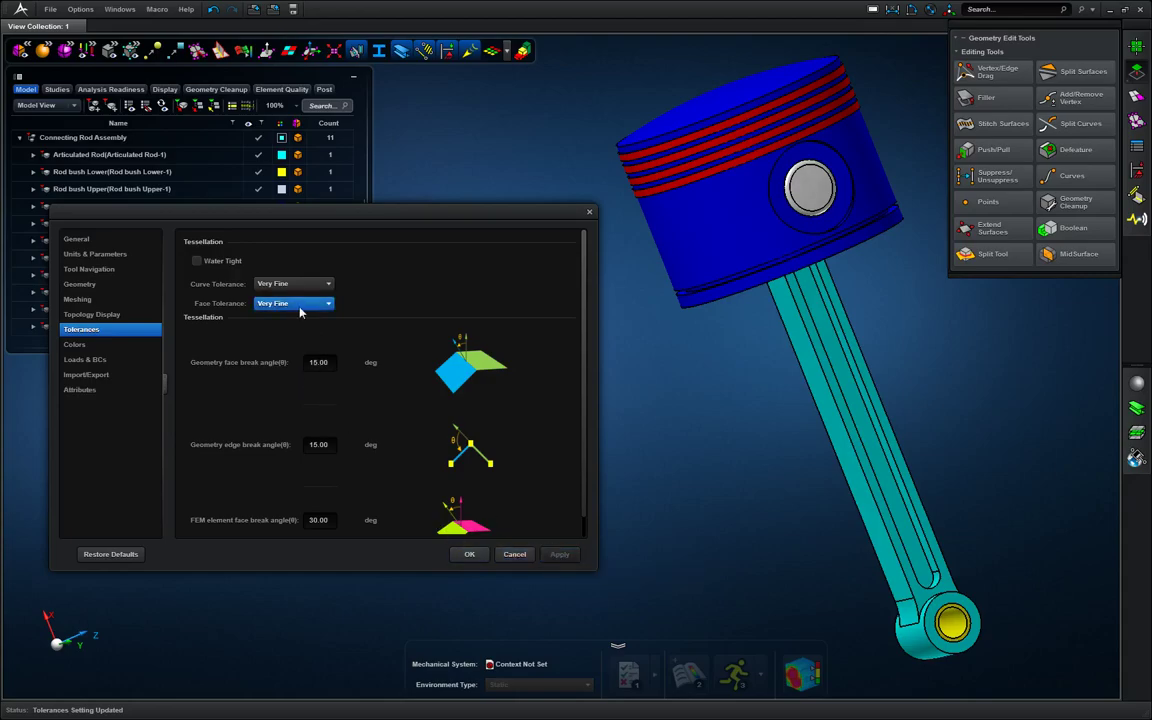
Show the Import/Export preferences with the Nastran export options.
{"action": "left_click", "coordinate": [117, 377]}
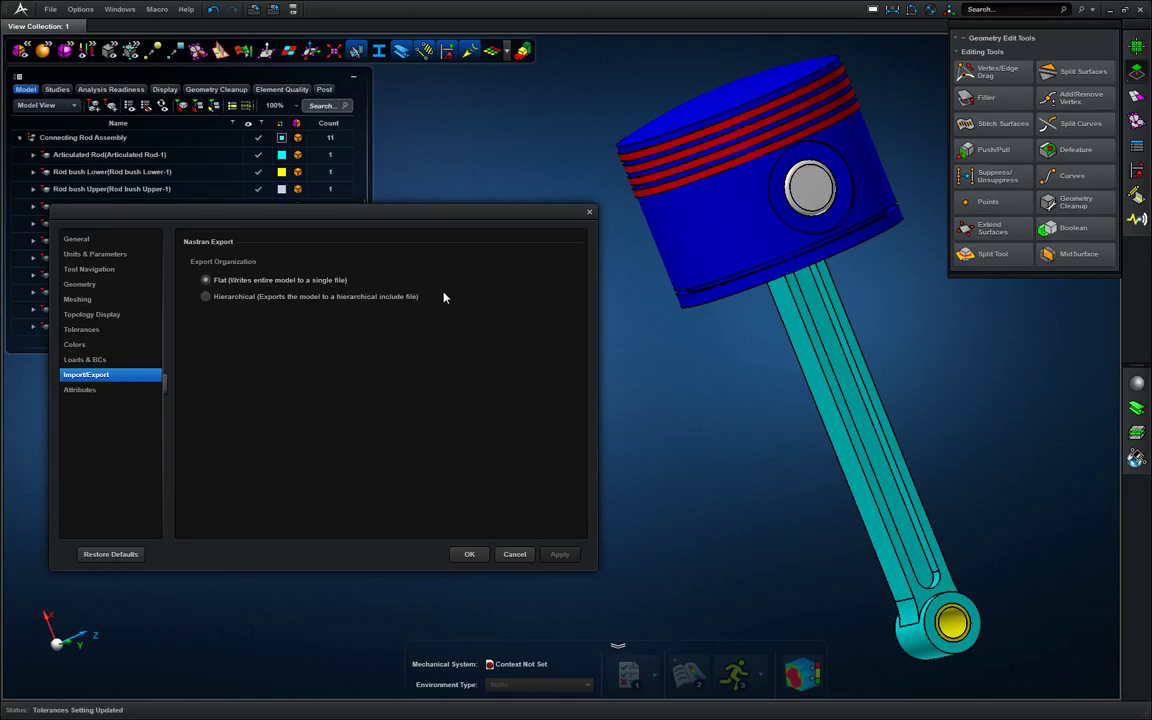
Choose Hierarchical Nastran export organization and close Preferences with OK.
{"action": "left_click", "coordinate": [303, 297]}
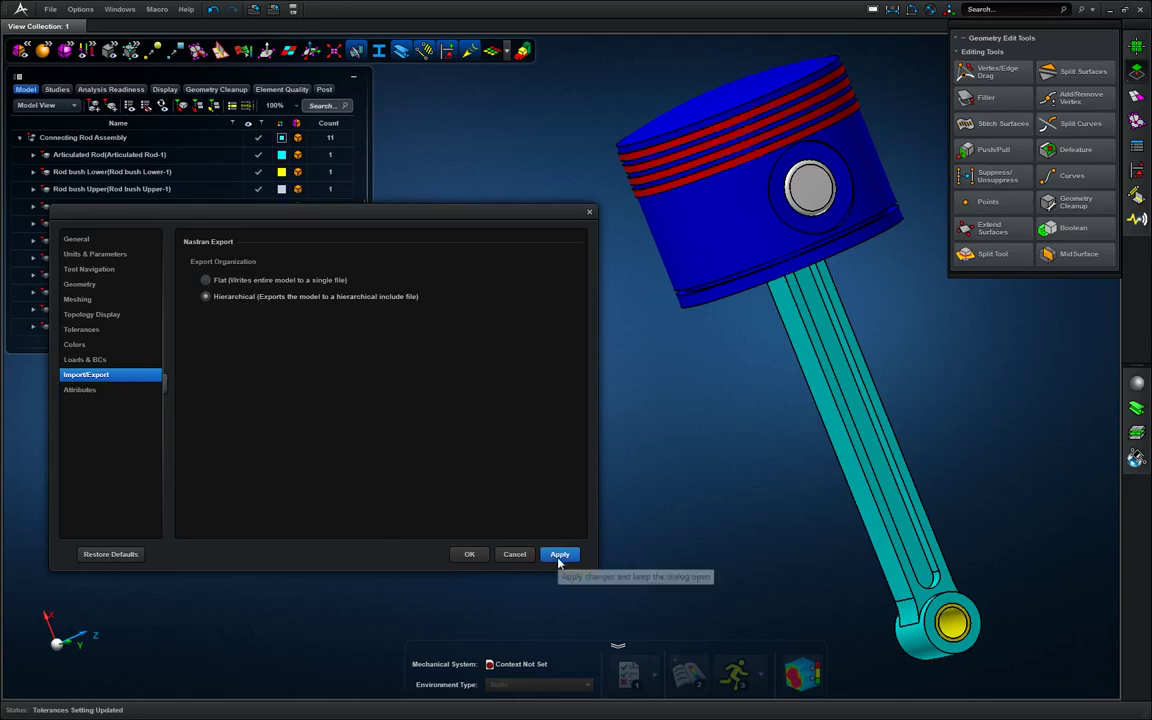
{"action": "left_click", "coordinate": [469, 554]}
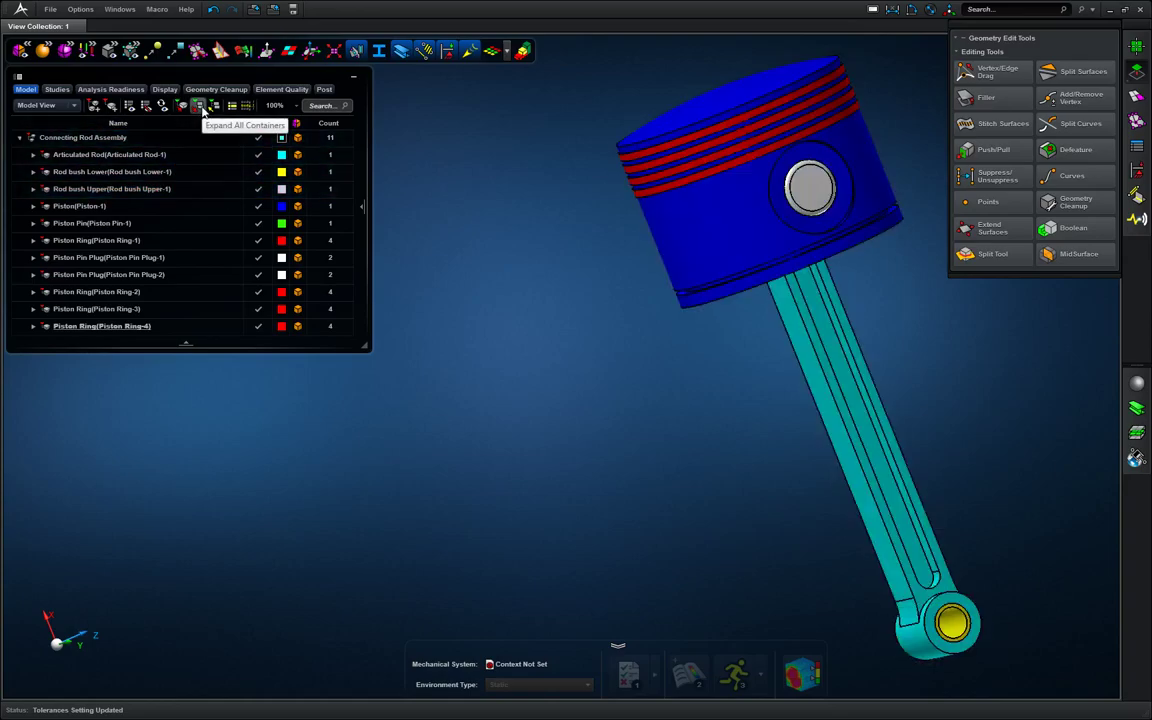
Expand Articulated Rod and both Rod bushes, then expand all containers to list every body.
{"action": "left_click", "coordinate": [33, 156]}
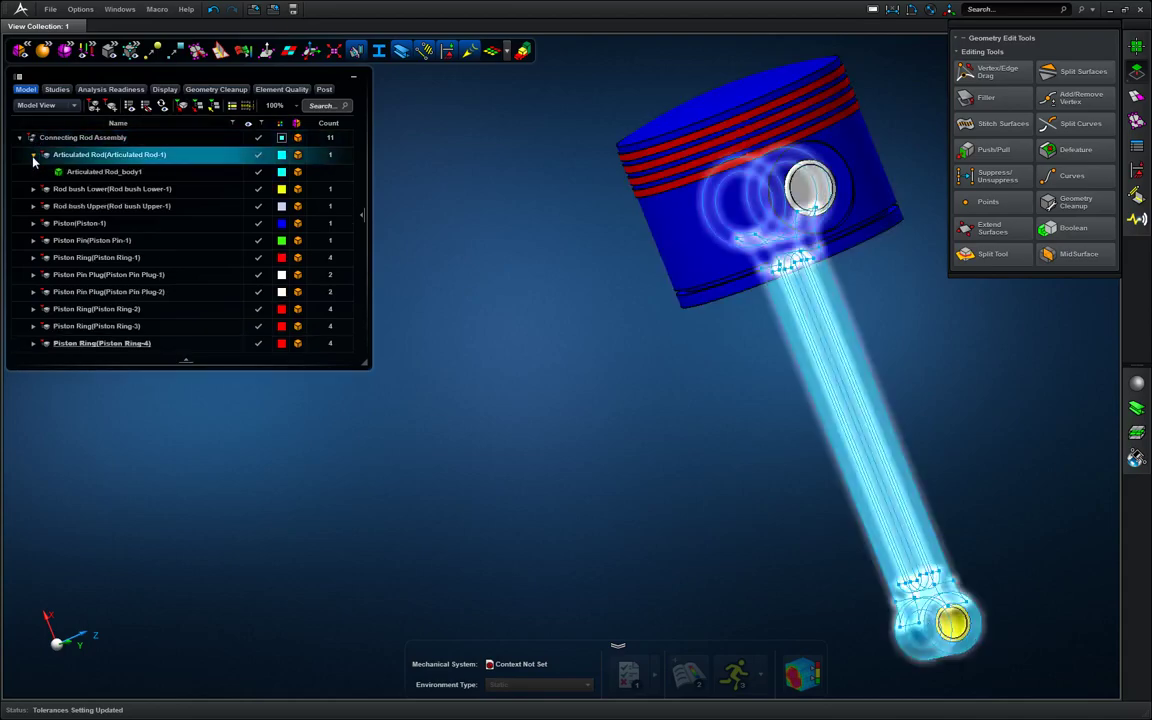
{"action": "left_click", "coordinate": [33, 189]}
{"action": "left_click", "coordinate": [33, 224]}
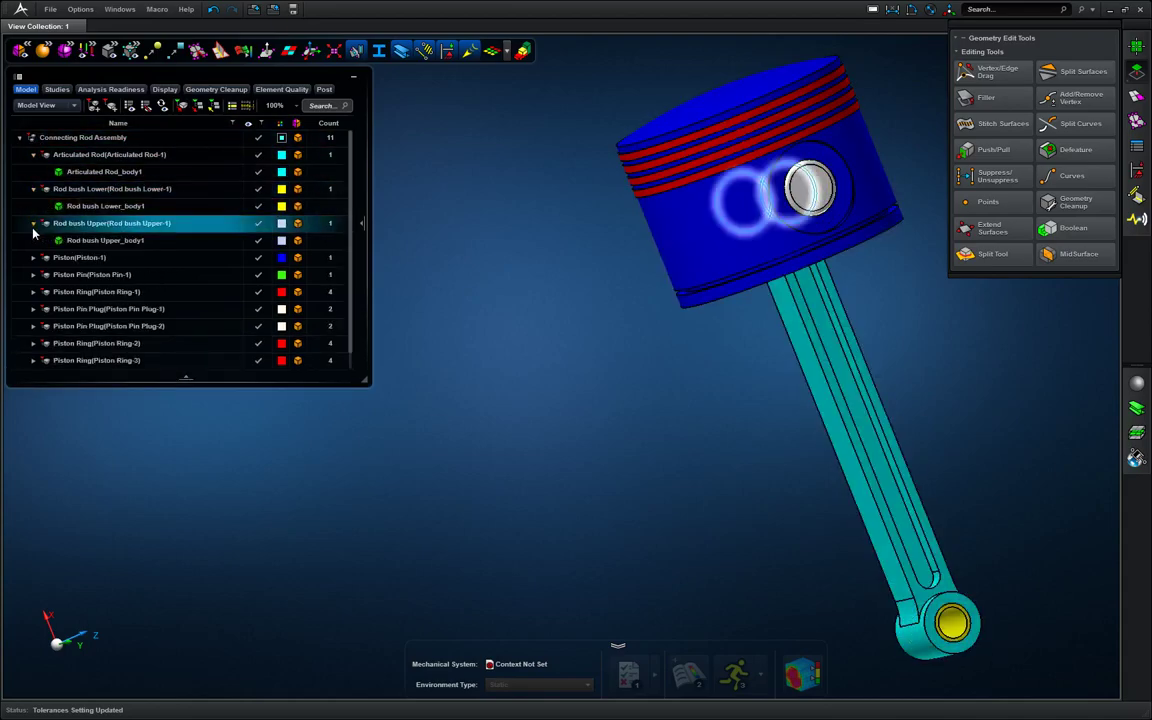
{"action": "left_click", "coordinate": [200, 108]}
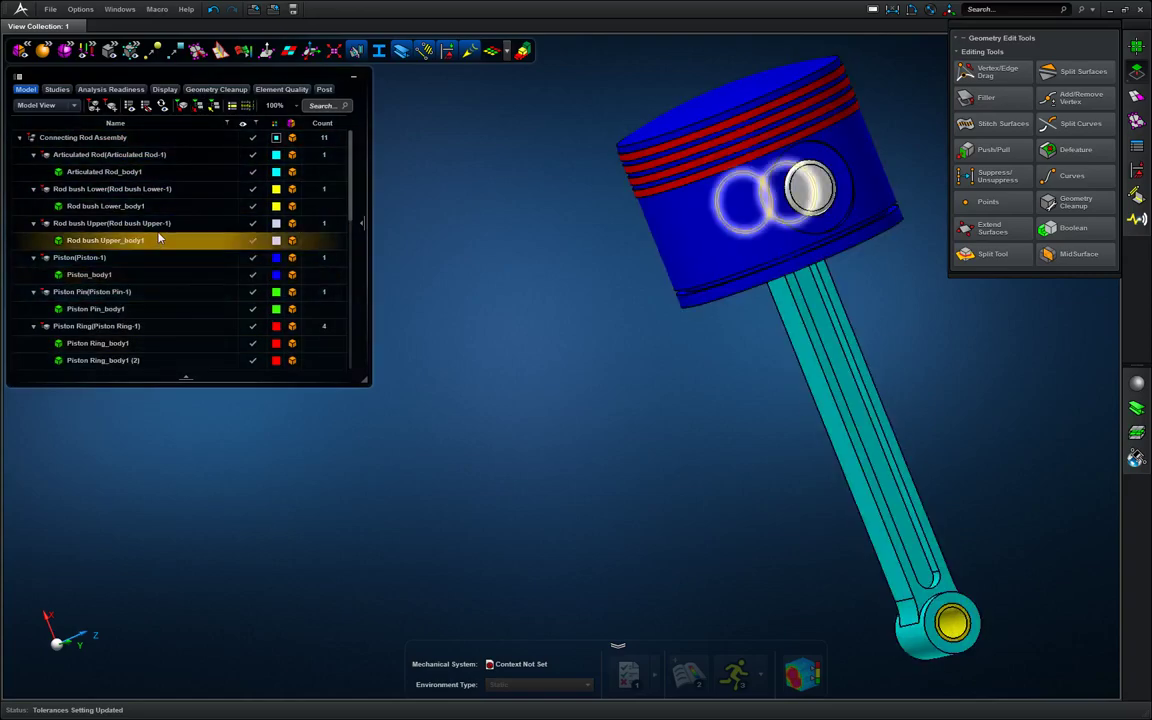
{"action": "left_click", "coordinate": [115, 171]}
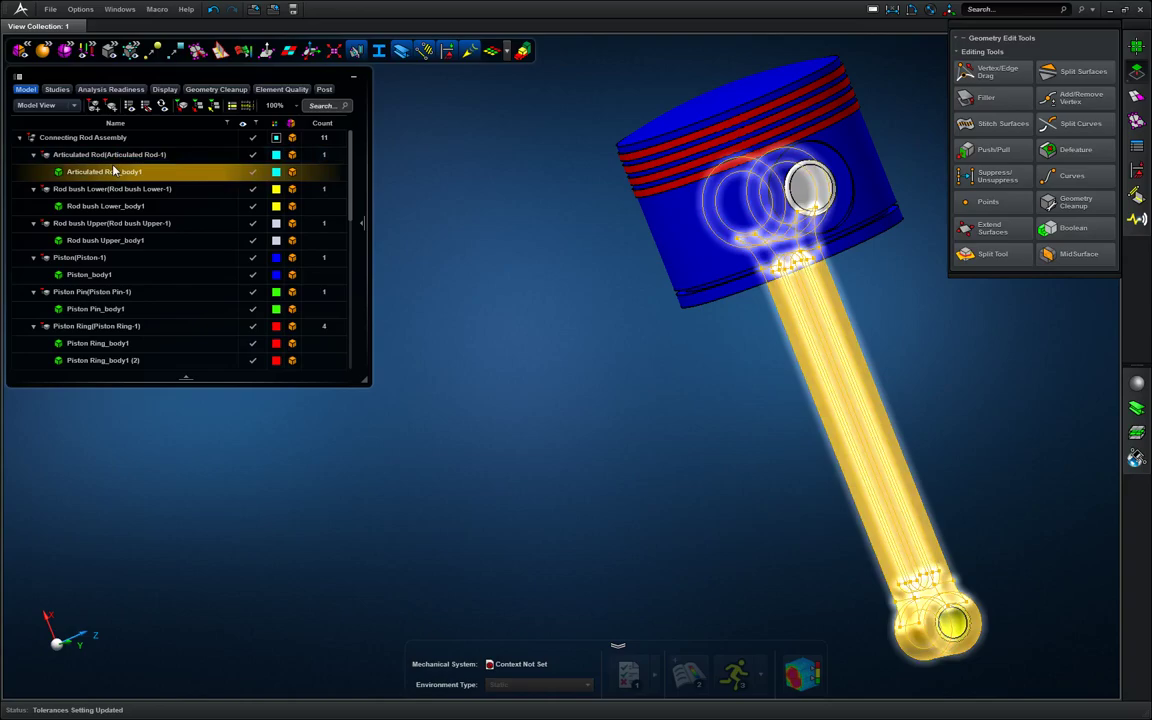
{"action": "scroll", "coordinate": [100, 190], "scroll_direction": "down", "scroll_amount": 3}
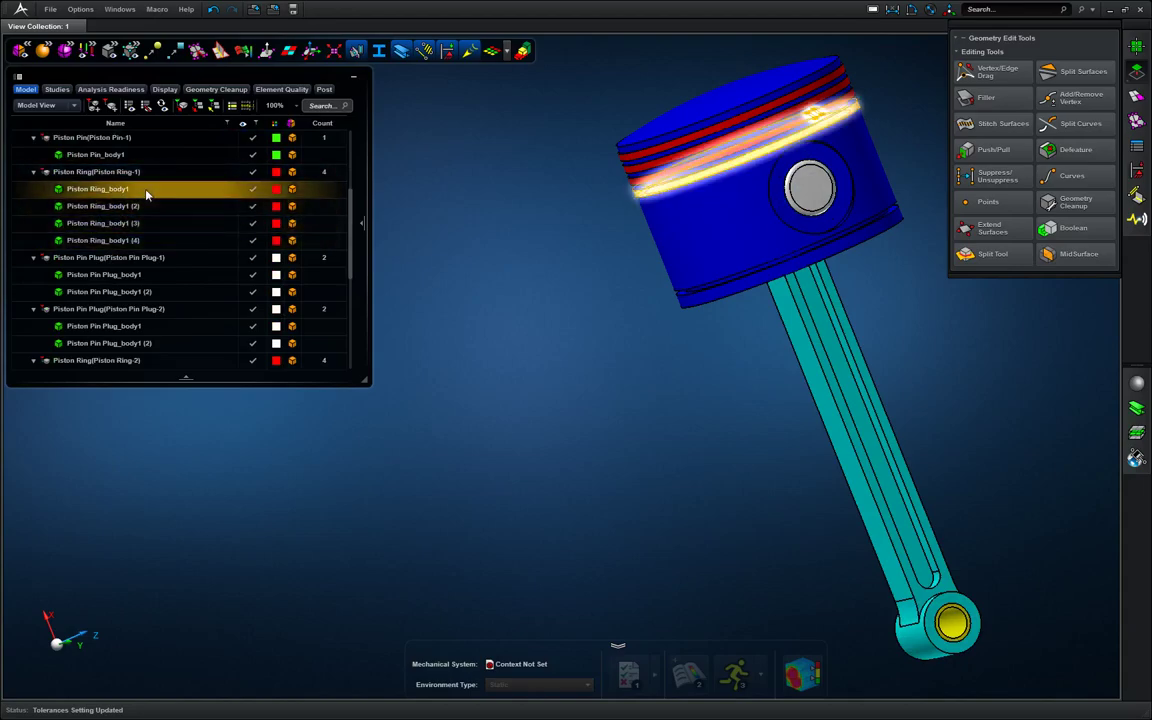
Delete Piston Ring-1's three extra bodies and the duplicate Piston Pin Plug-1 and -2 bodies.
{"action": "left_click", "coordinate": [147, 206]}
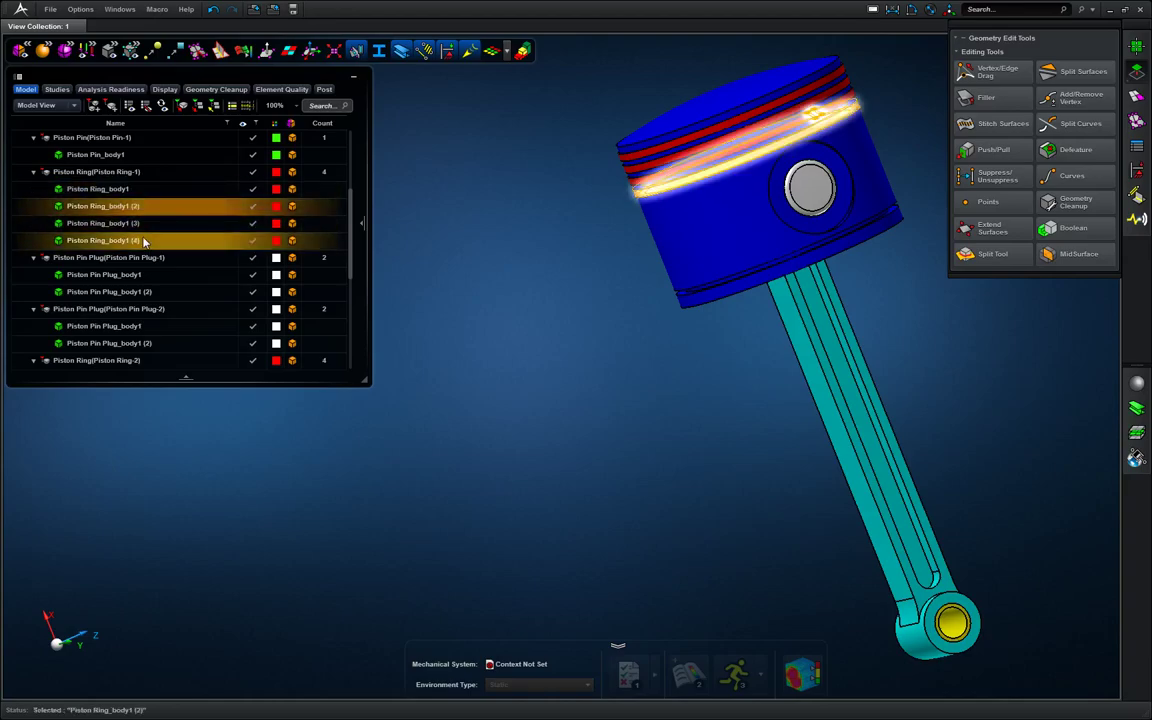
{"action": "left_click", "coordinate": [144, 241], "text": "shift"}
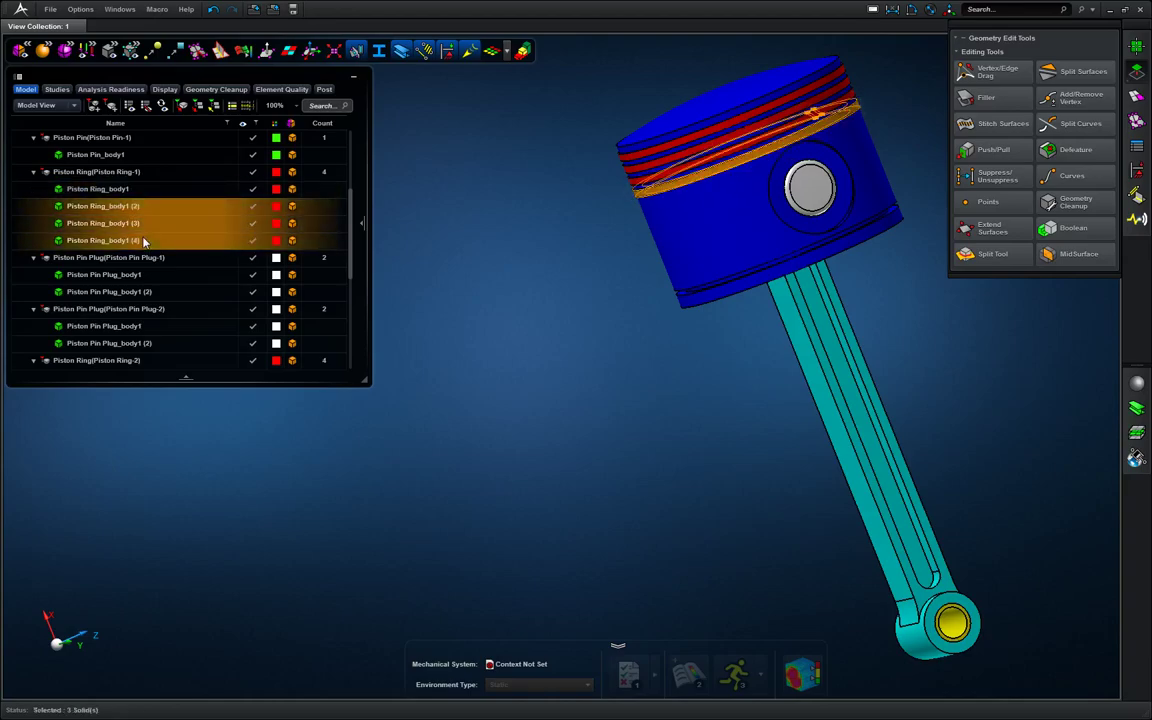
{"action": "key", "text": "Delete"}
{"action": "left_click", "coordinate": [144, 241]}
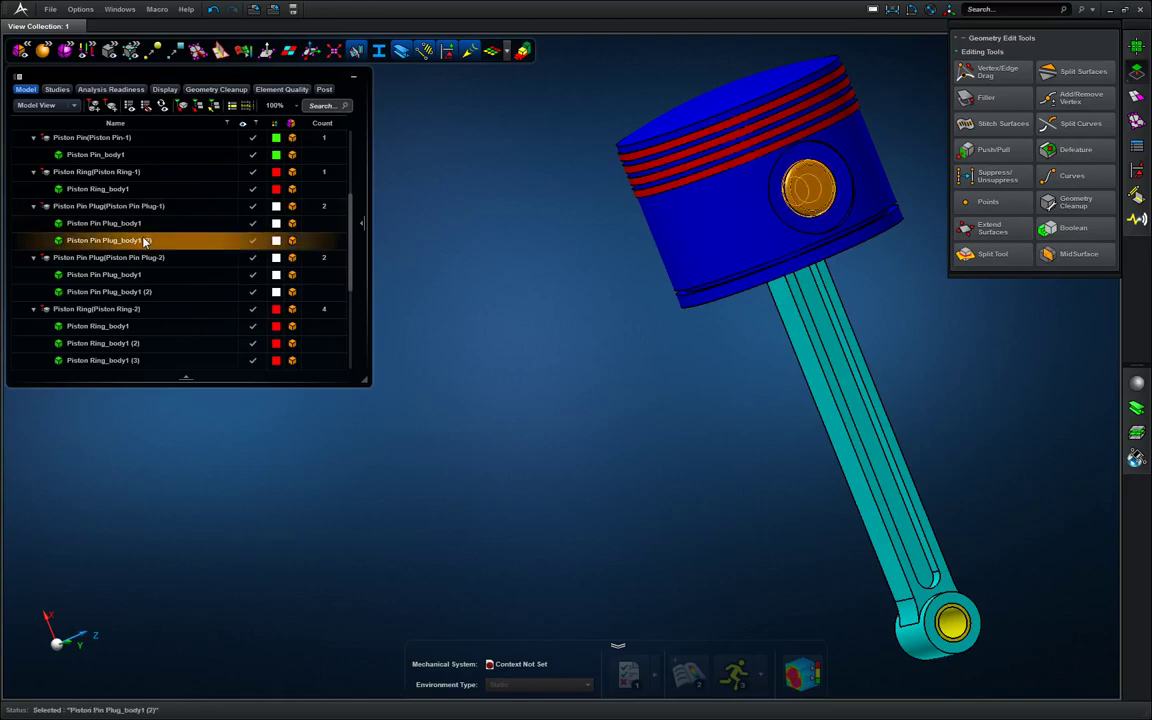
{"action": "key", "text": "Delete"}
{"action": "left_click", "coordinate": [146, 274]}
{"action": "key", "text": "Delete"}
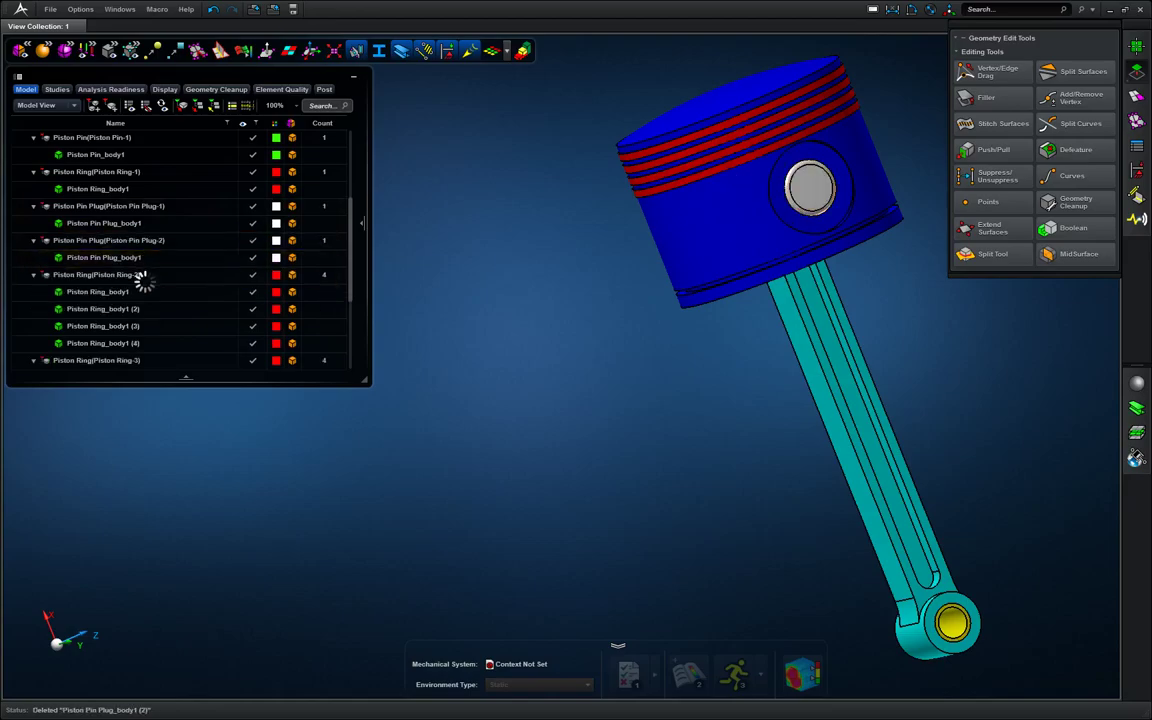
Delete the three duplicate bodies under each of Piston Ring-2, -3 and -4.
{"action": "left_click", "coordinate": [140, 309]}
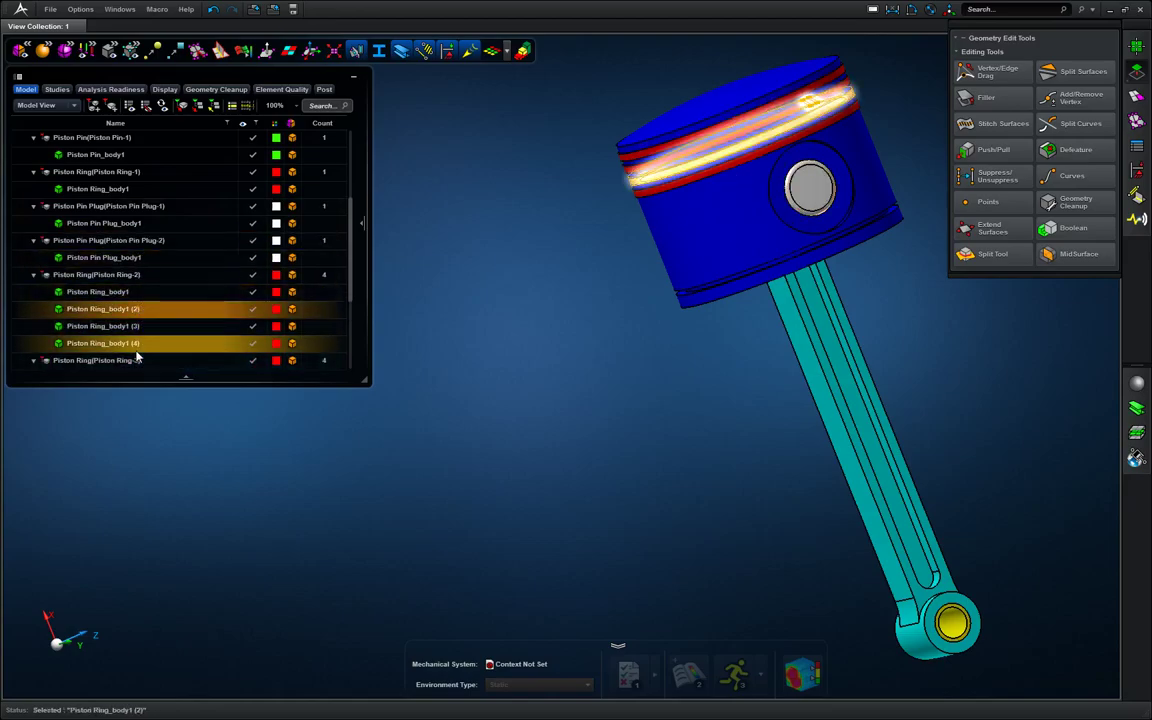
{"action": "left_click", "coordinate": [137, 346], "text": "shift"}
{"action": "key", "text": "Delete"}
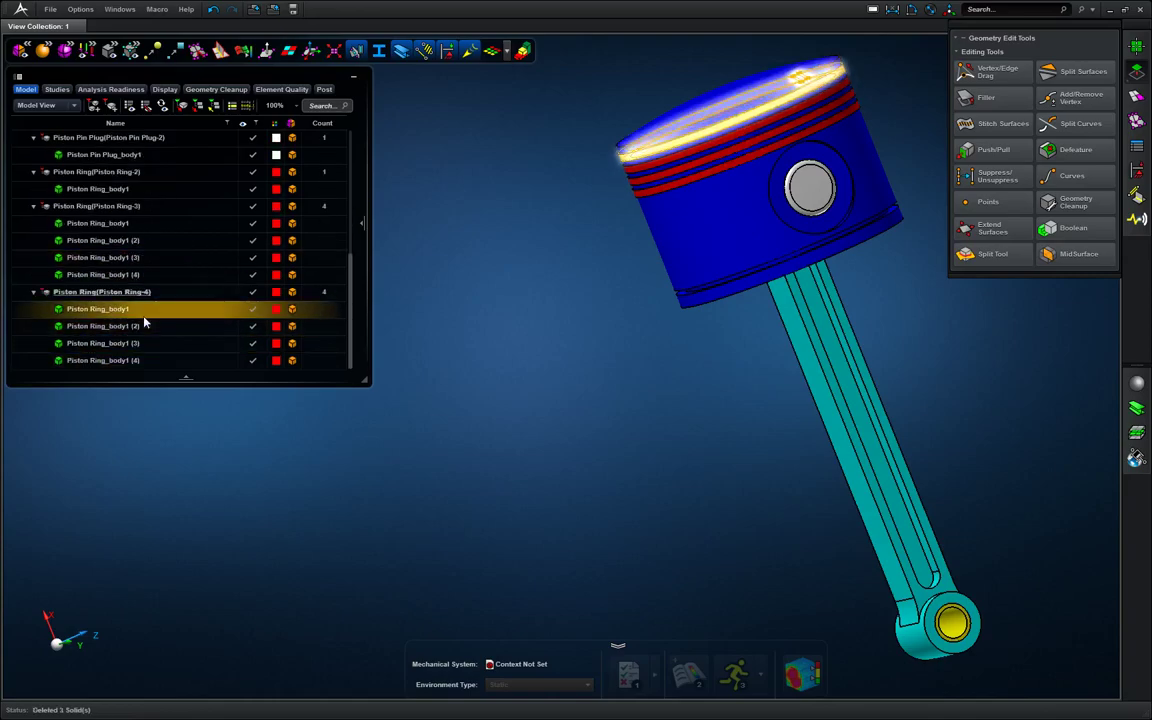
{"action": "left_click", "coordinate": [120, 240]}
{"action": "left_click", "coordinate": [139, 274], "text": "shift"}
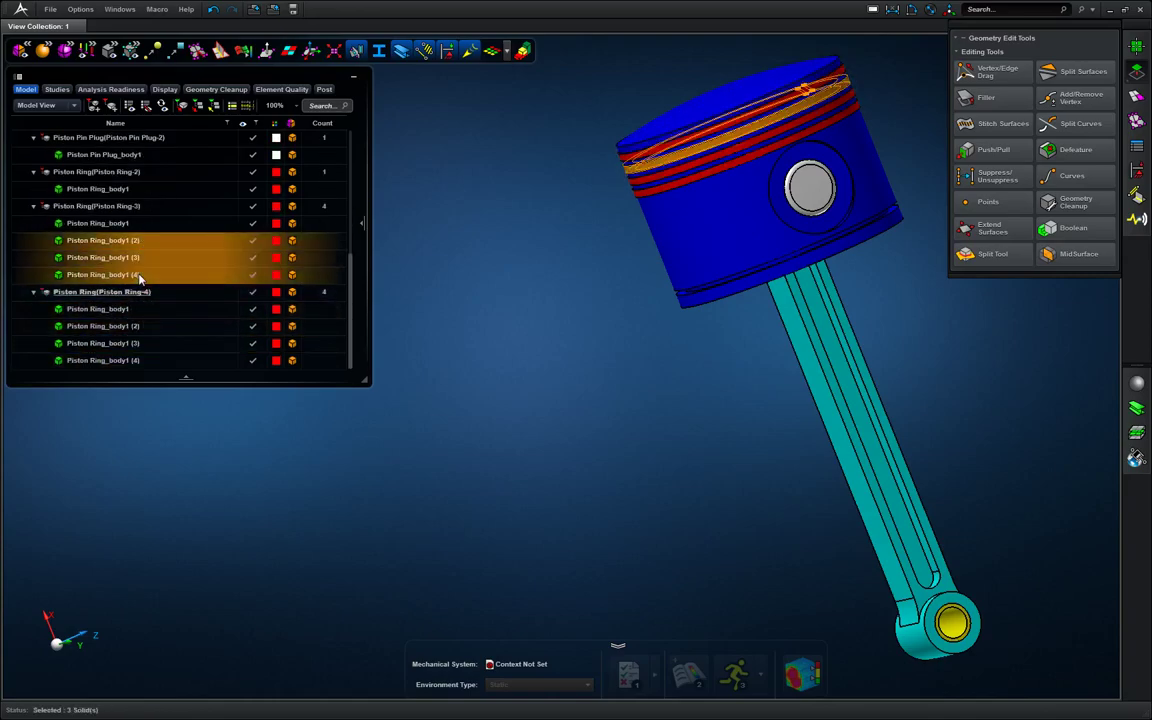
{"action": "key", "text": "Delete"}
{"action": "left_click", "coordinate": [120, 326]}
{"action": "left_click", "coordinate": [135, 360], "text": "shift"}
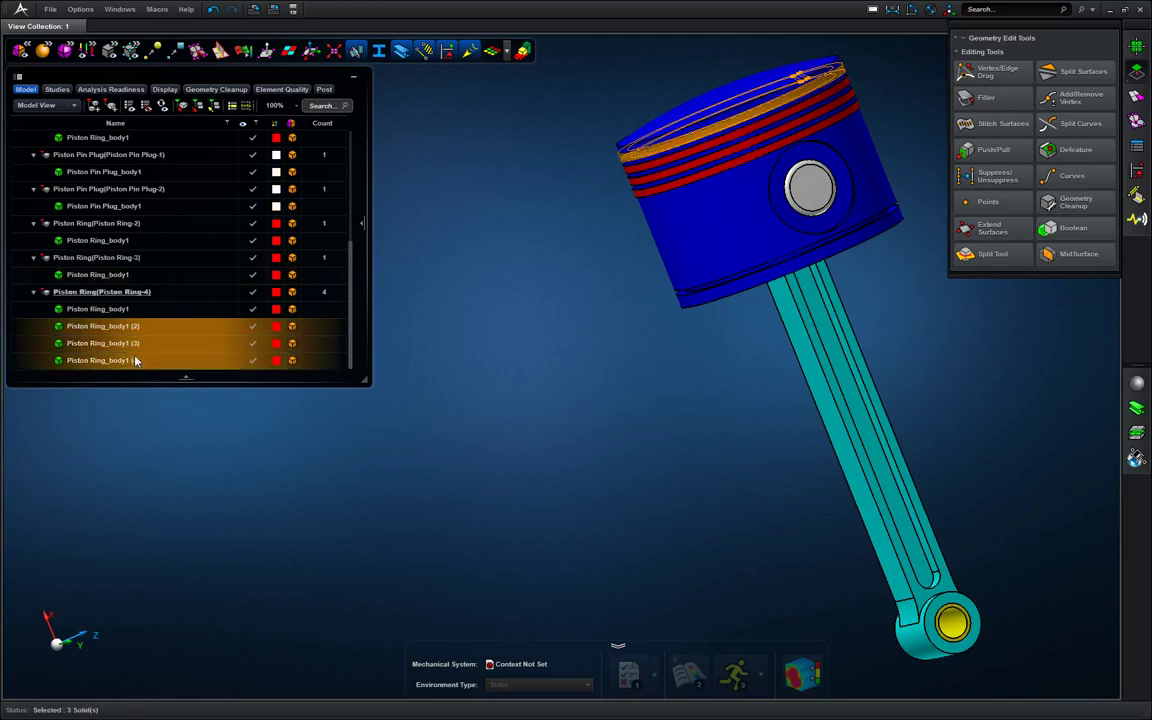
{"action": "key", "text": "Delete"}
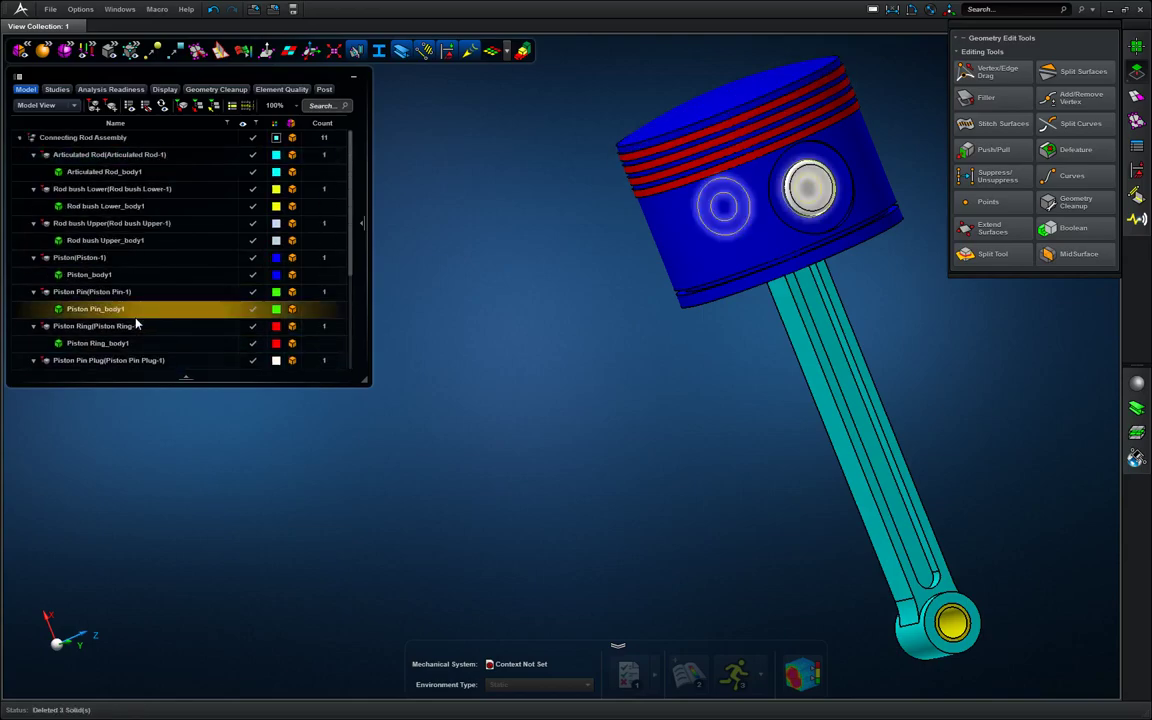
{"action": "scroll", "coordinate": [136, 323], "scroll_direction": "down", "scroll_amount": 3}
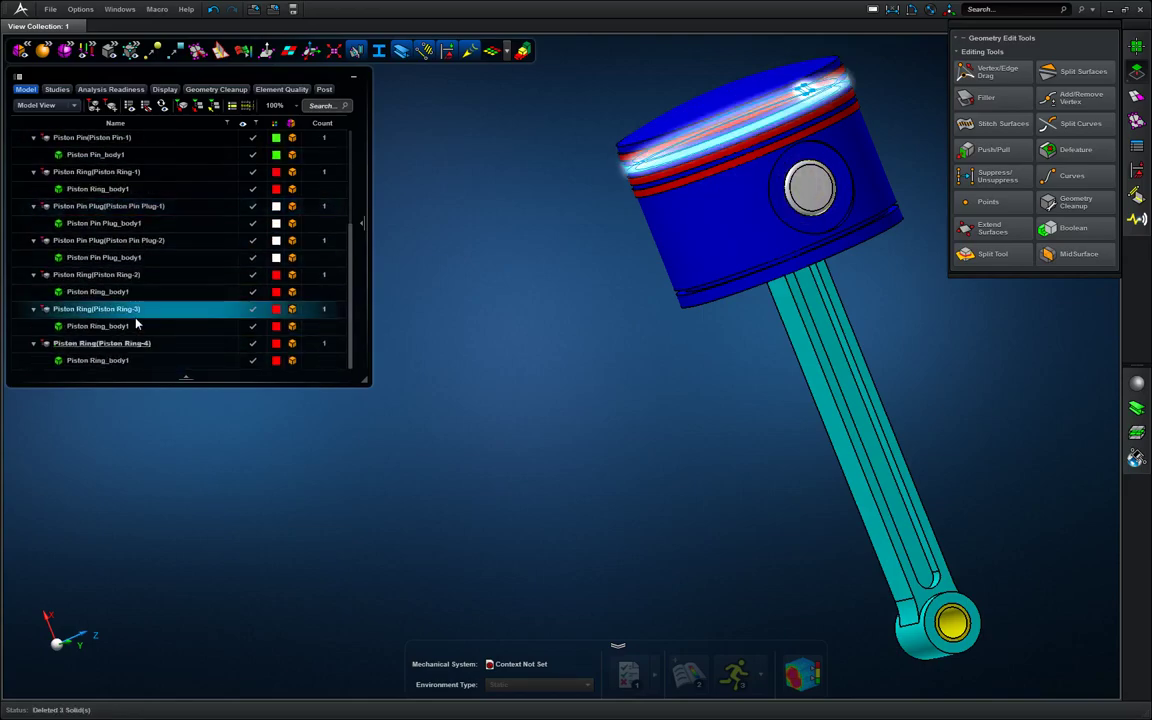
{"action": "scroll", "coordinate": [137, 322], "scroll_direction": "up", "scroll_amount": 3}
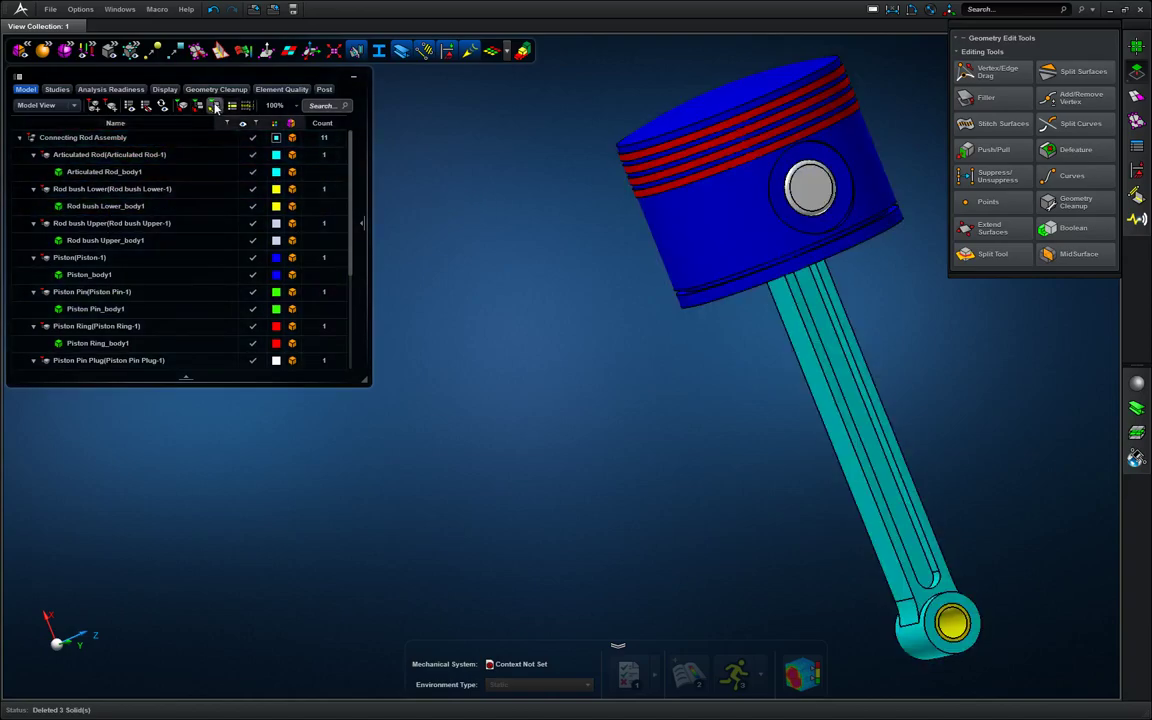
Collapse and re-expand Connecting Rod Assembly to list its 11 parts, then open Geometry Cleanup.
{"action": "left_click", "coordinate": [215, 108]}
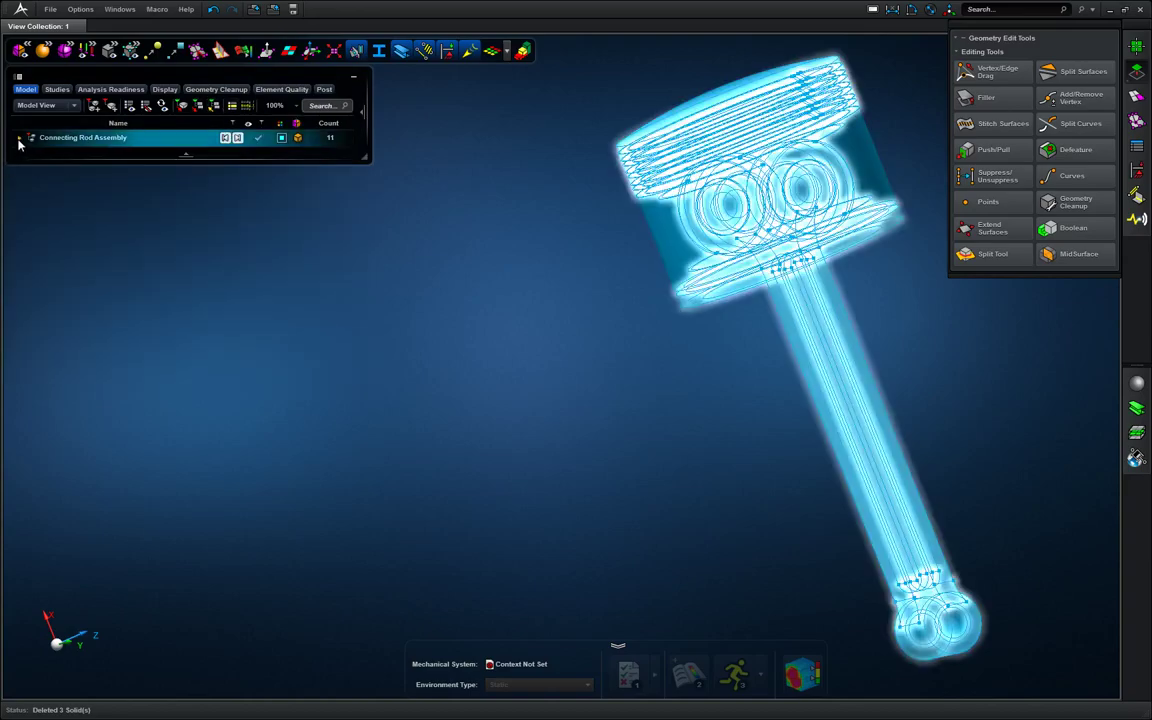
{"action": "left_click", "coordinate": [19, 138]}
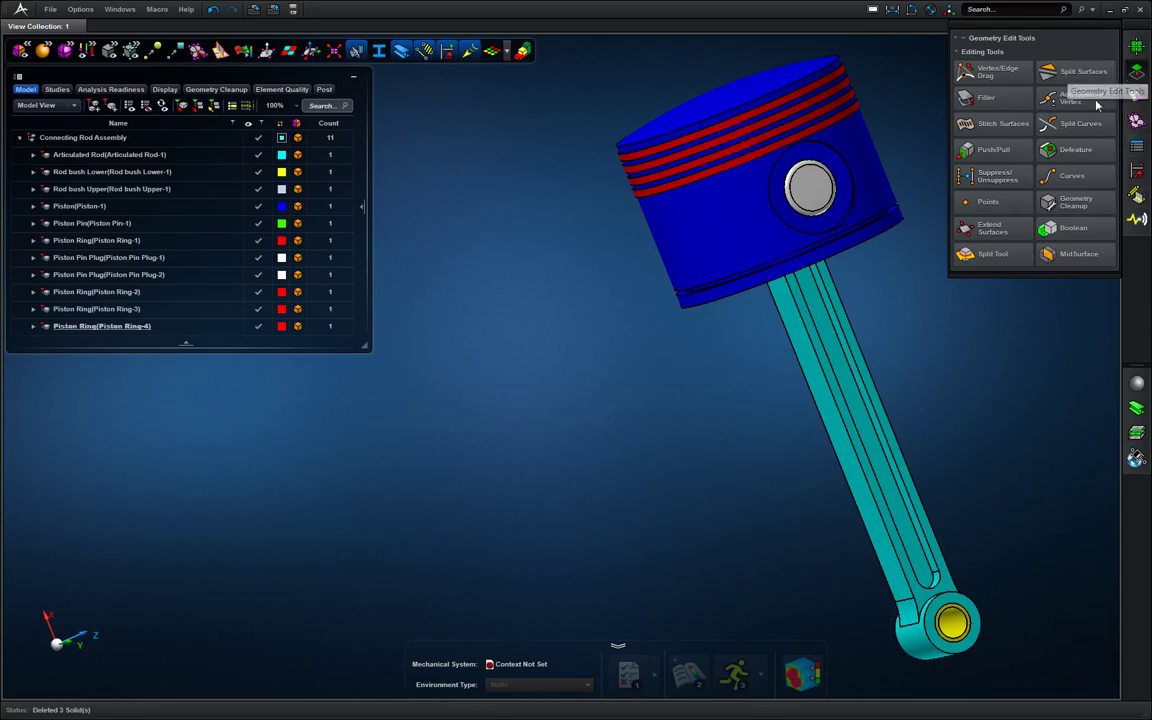
{"action": "left_click", "coordinate": [1075, 201]}
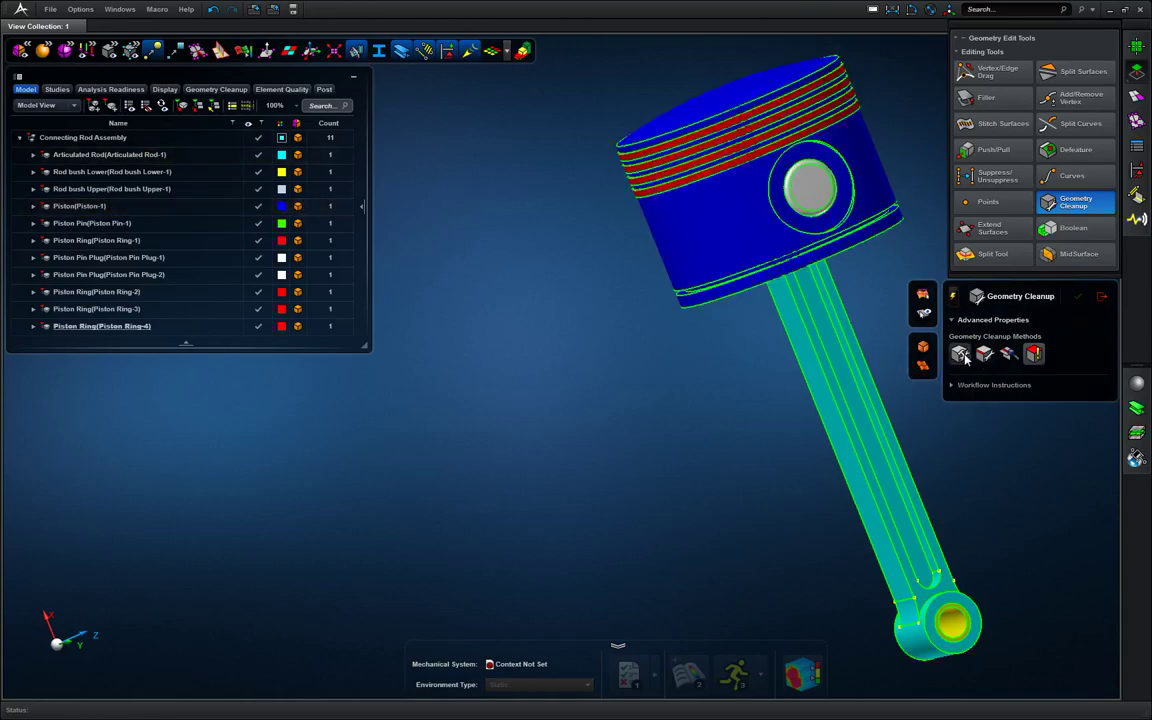
Run Clean Topology on all 11 assembly bodies at a 3.94E-004 in tolerance.
{"action": "left_click", "coordinate": [960, 355]}
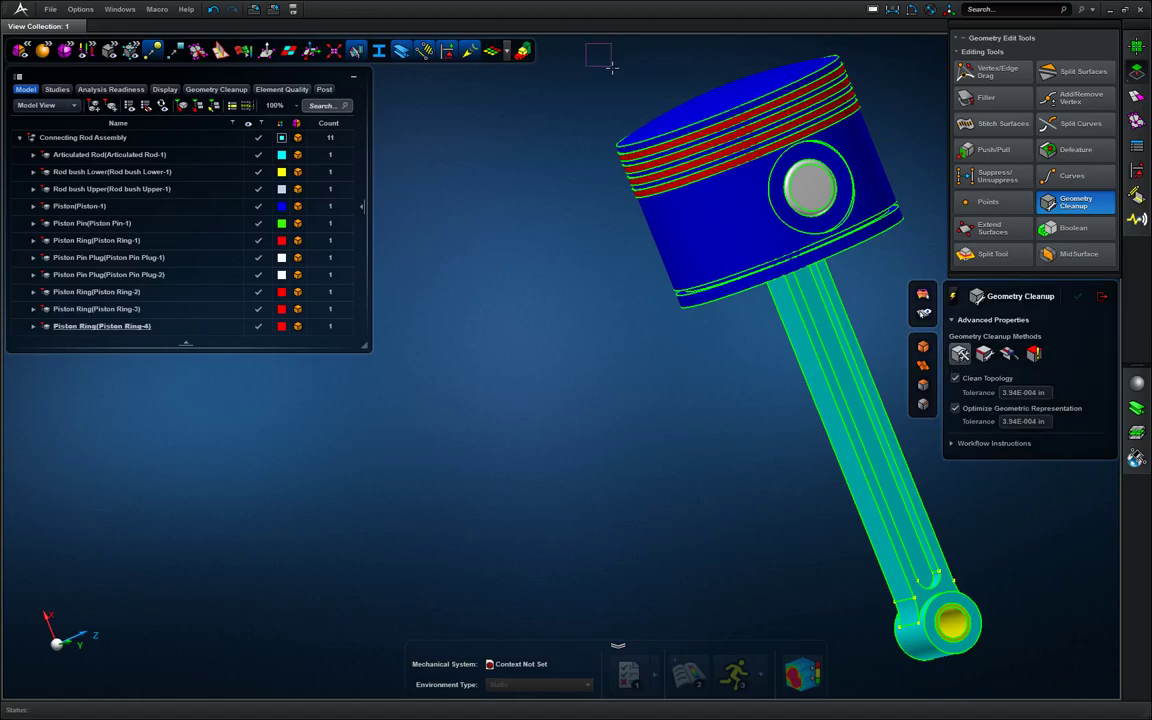
{"action": "left_click_drag", "start_coordinate": [586, 44], "coordinate": [988, 479]}
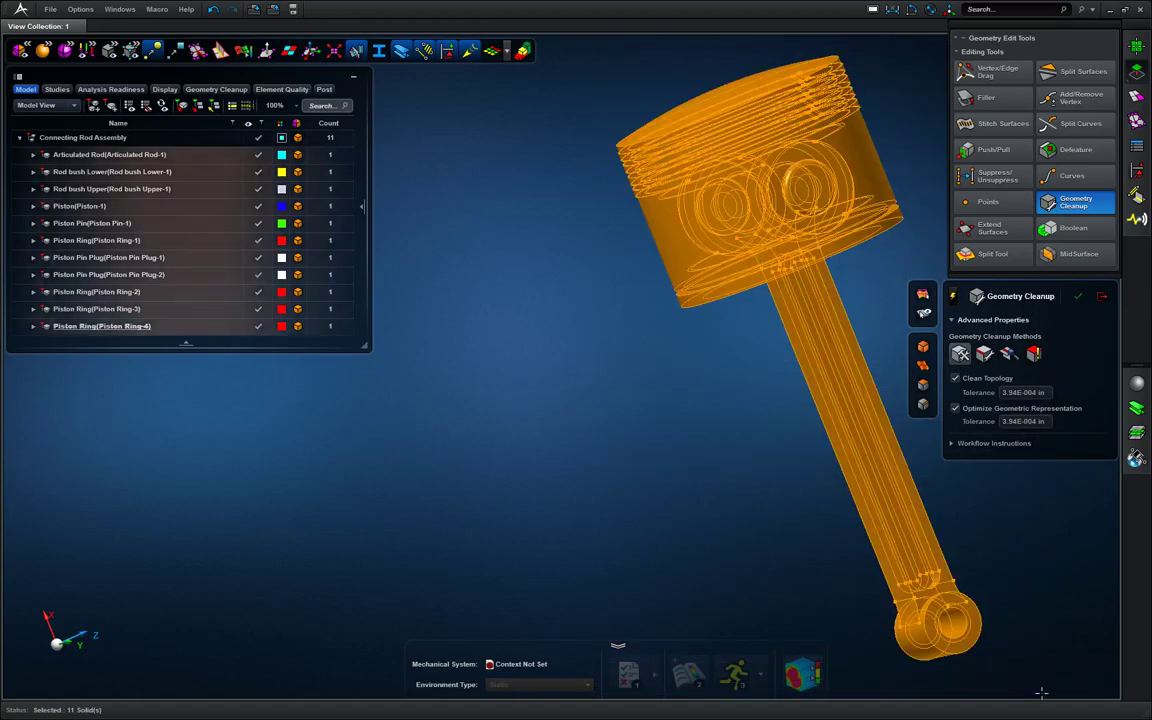
{"action": "middle_click", "coordinate": [686, 384]}
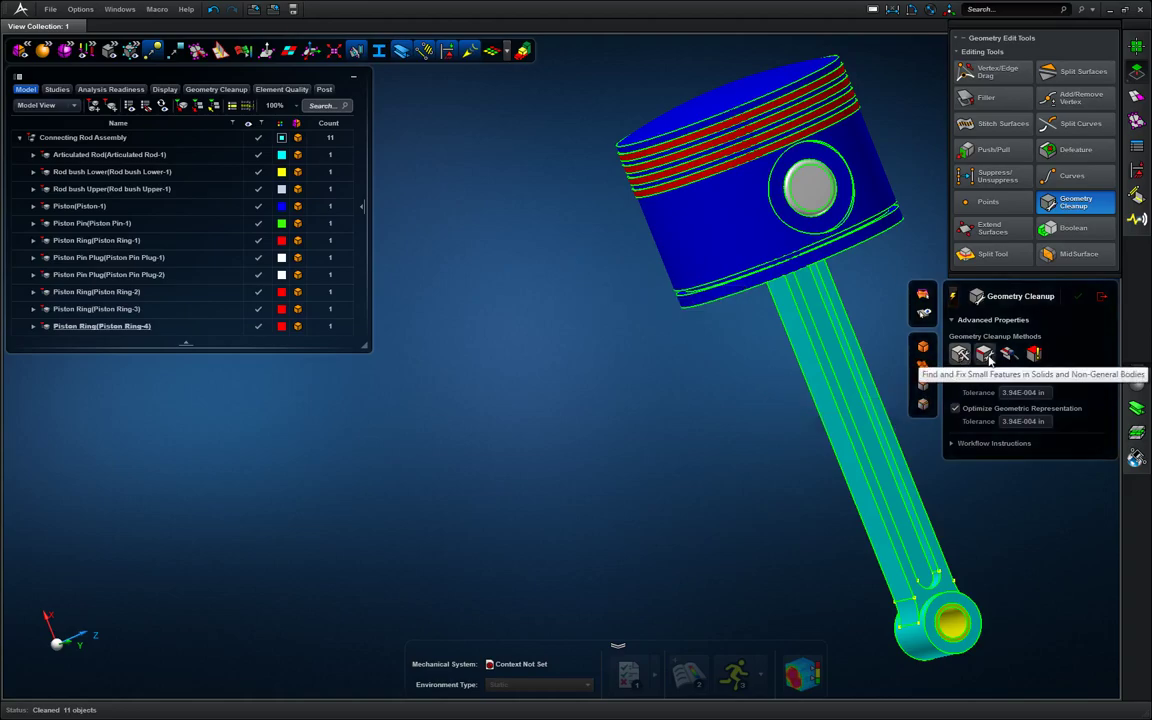
Check all 11 solids for small features at 9.84E-003 in and show the empty Geometry Cleanup error list.
{"action": "left_click", "coordinate": [988, 357]}
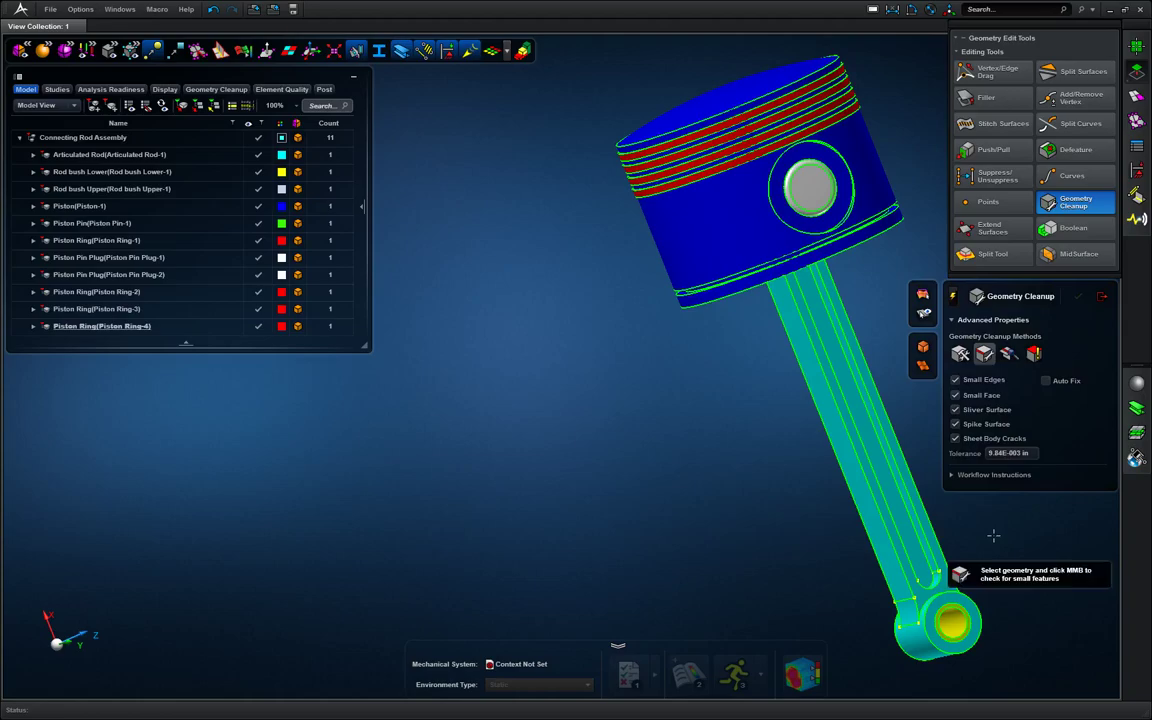
{"action": "left_click", "coordinate": [1010, 356]}
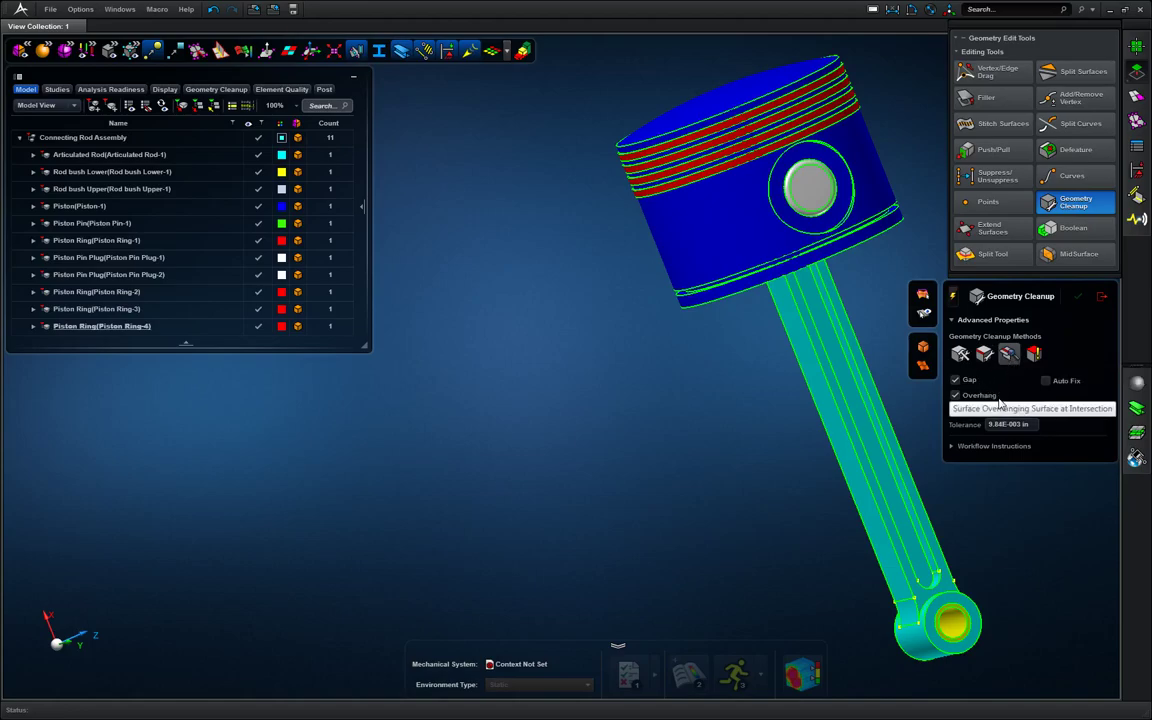
{"action": "left_click", "coordinate": [984, 354]}
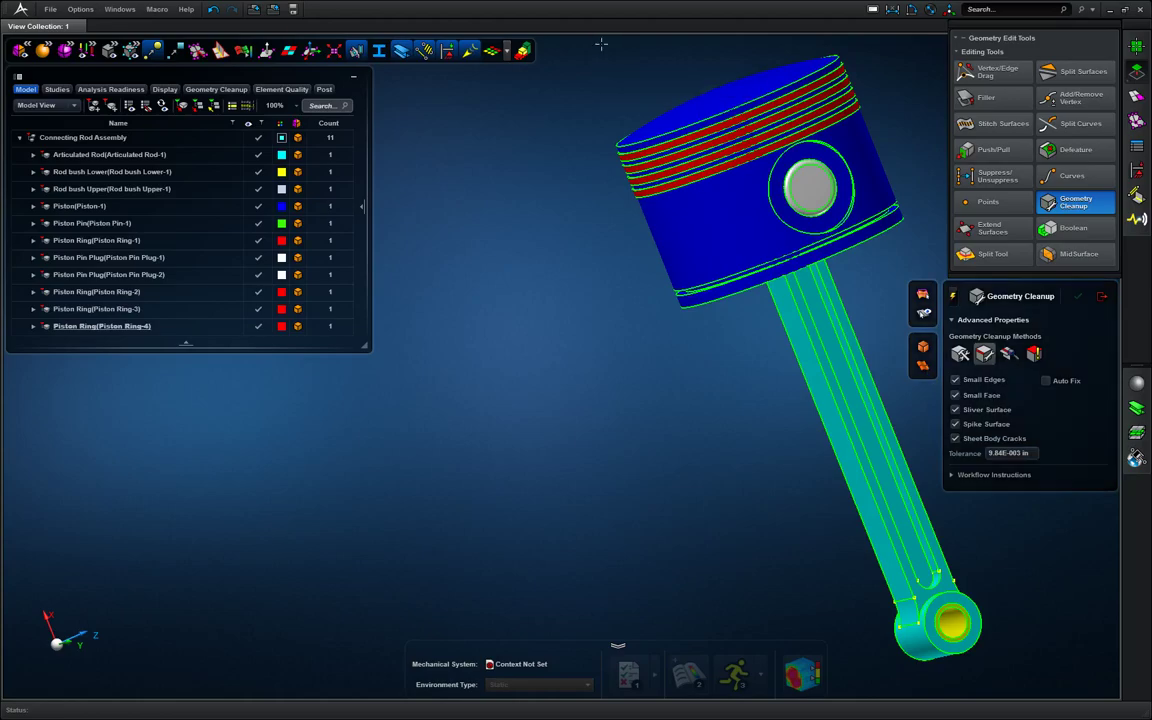
{"action": "left_click_drag", "start_coordinate": [601, 43], "coordinate": [1000, 643]}
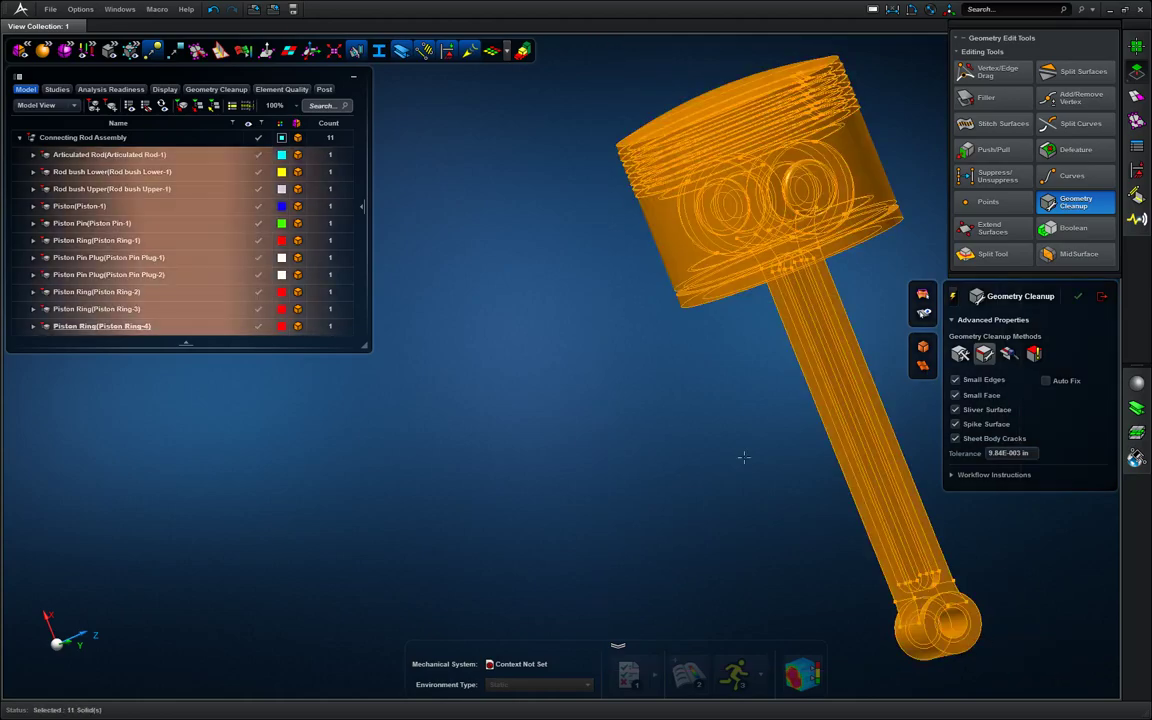
{"action": "middle_click", "coordinate": [608, 291]}
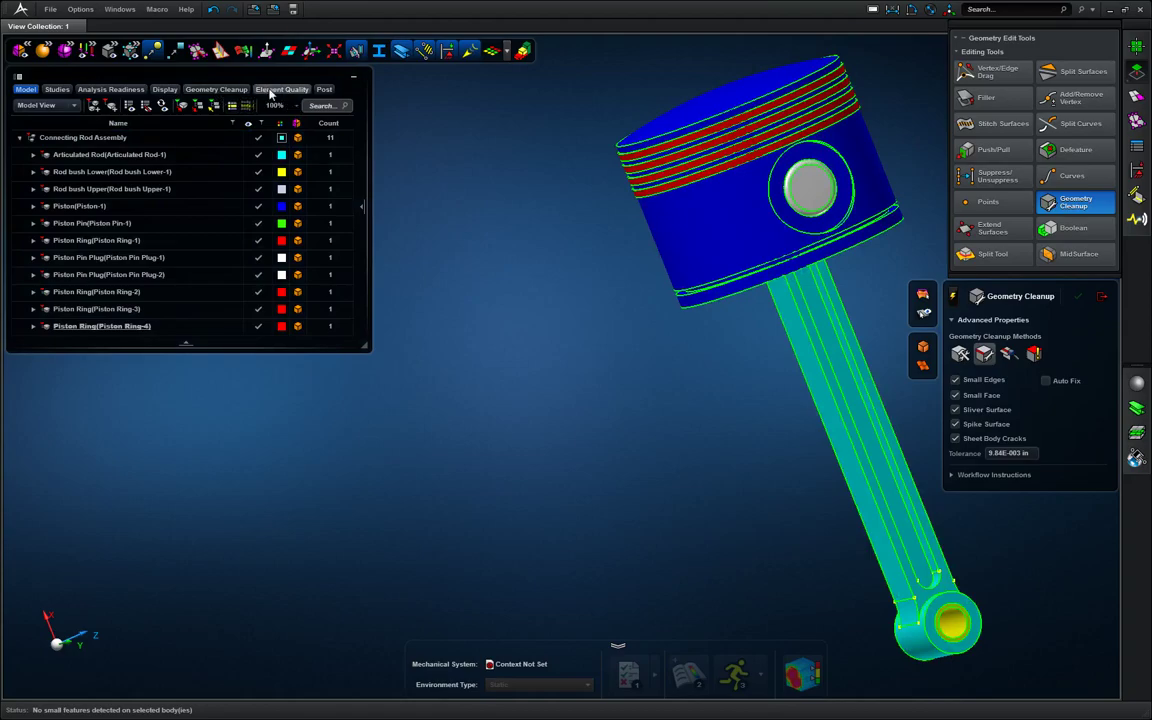
{"action": "left_click", "coordinate": [216, 89]}
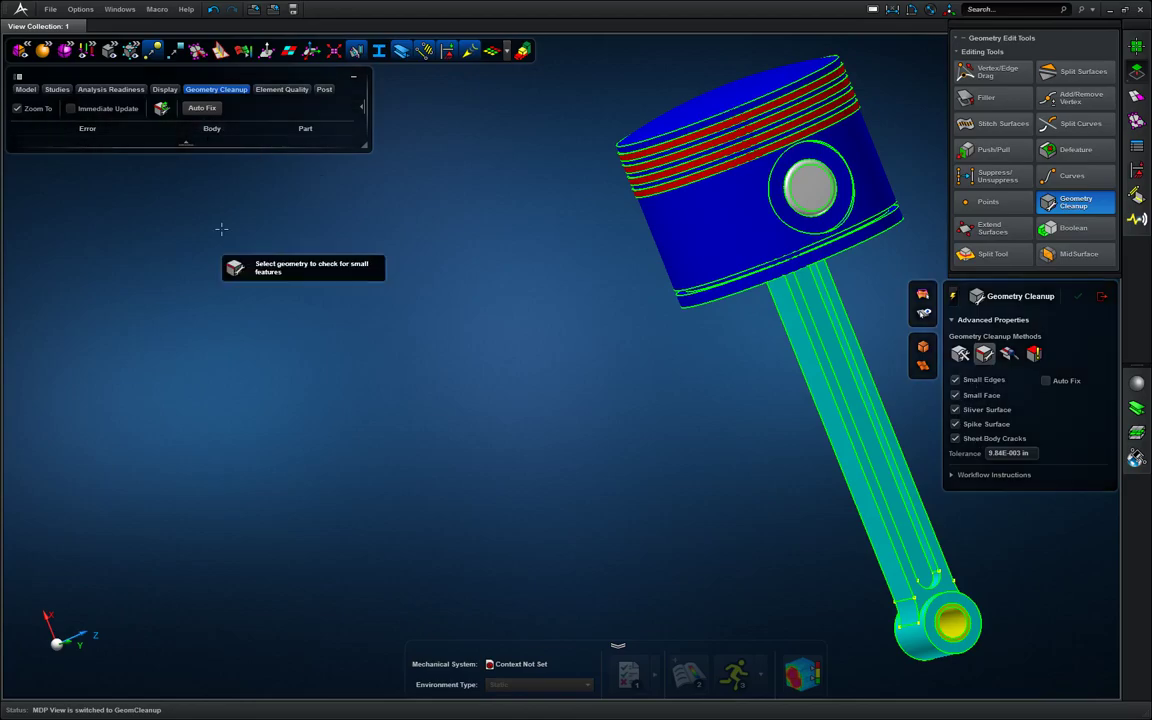
Expand Articulated Rod in the model tree to confirm its single body, Articulated Rod_body1.
{"action": "left_click", "coordinate": [25, 89]}
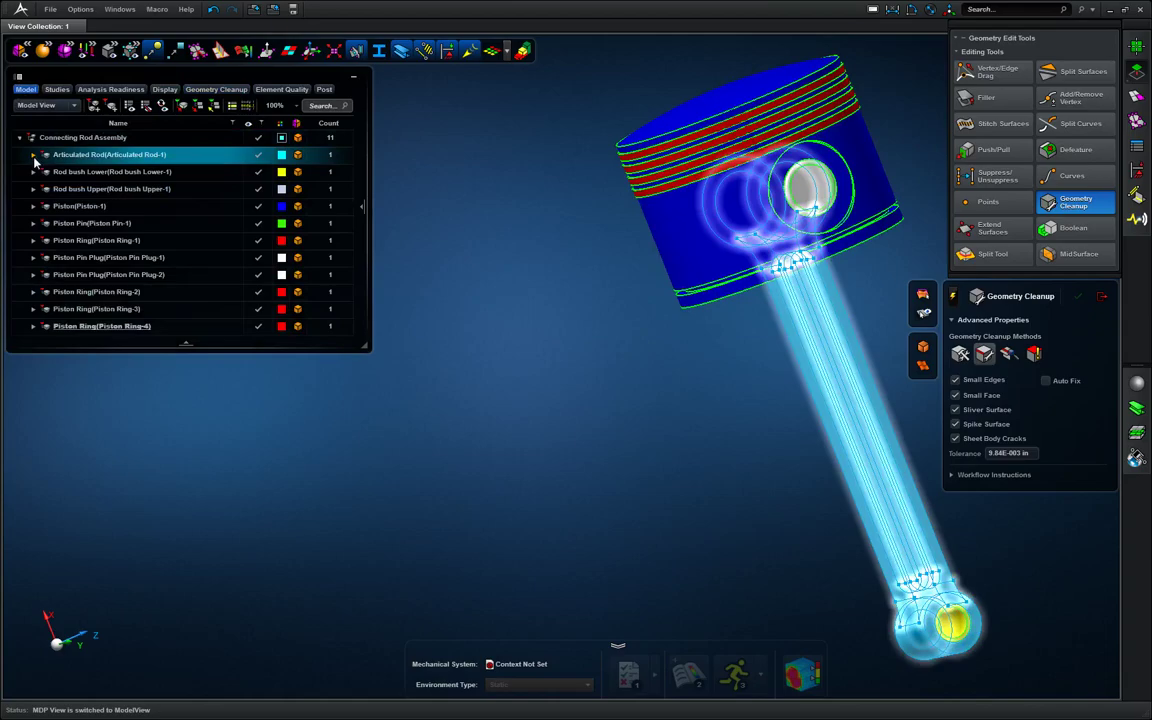
{"action": "left_click", "coordinate": [33, 155]}
{"action": "left_click", "coordinate": [92, 157]}
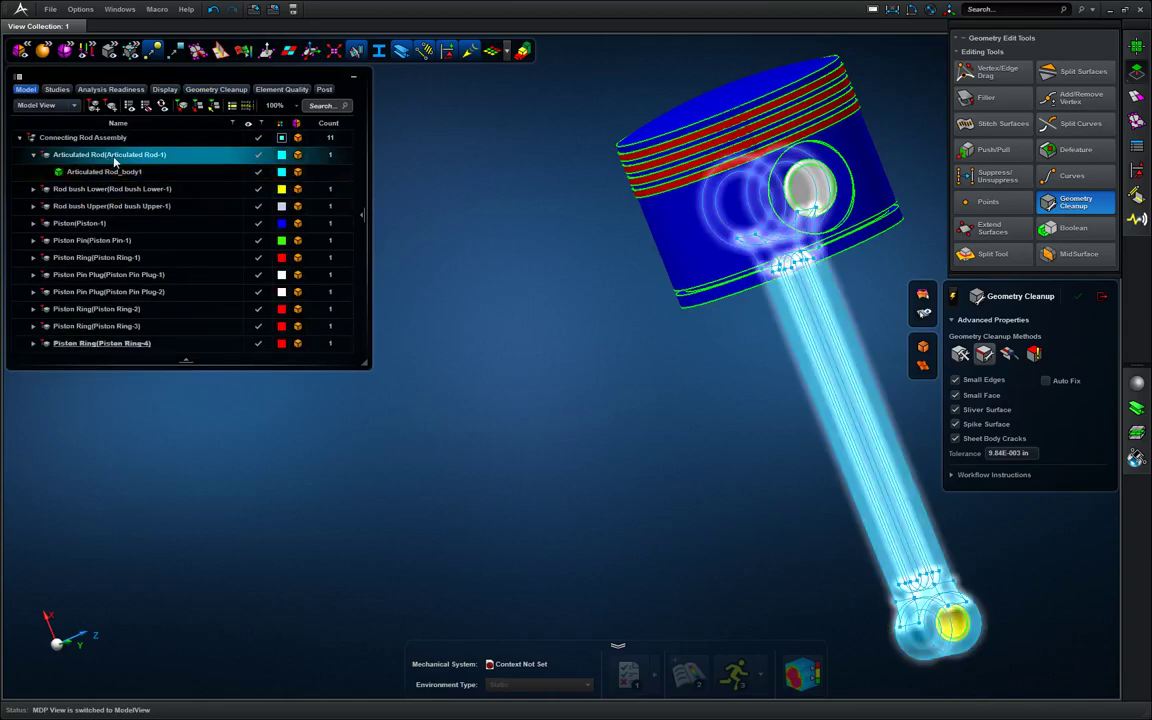
{"action": "left_click", "coordinate": [117, 173]}
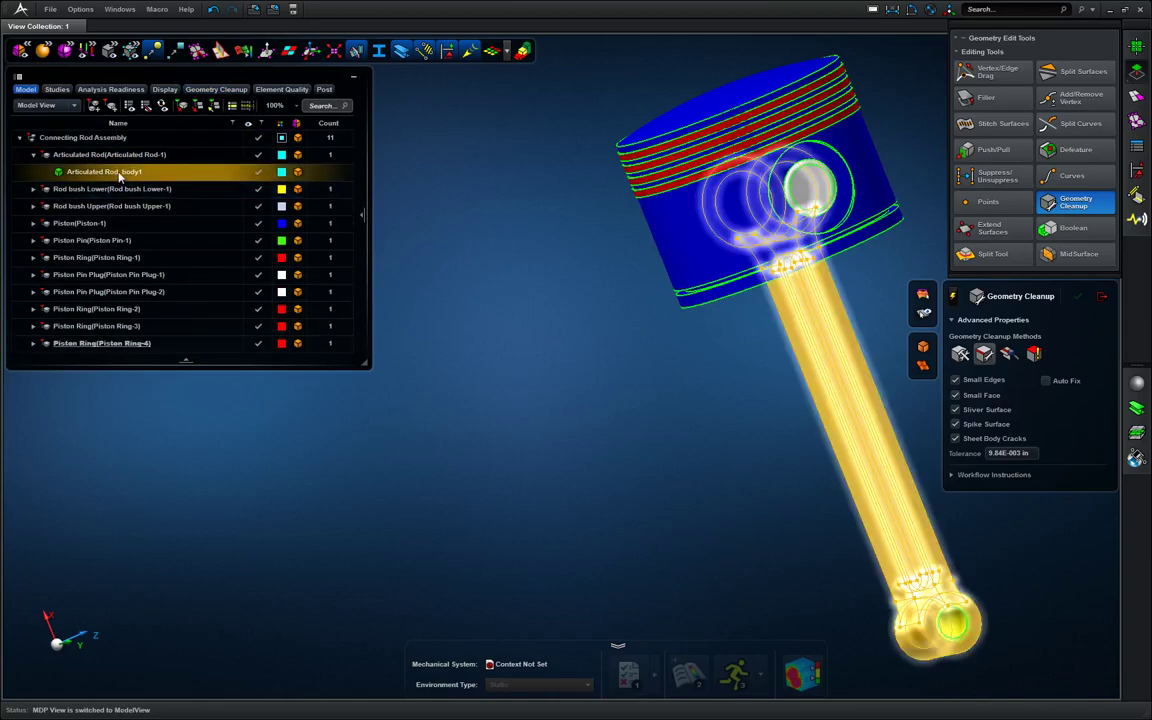
Switch Geometry Cleanup to the Small Surface Features method checking Gap, Overhang and Small Edges.
{"action": "left_click", "coordinate": [207, 90]}
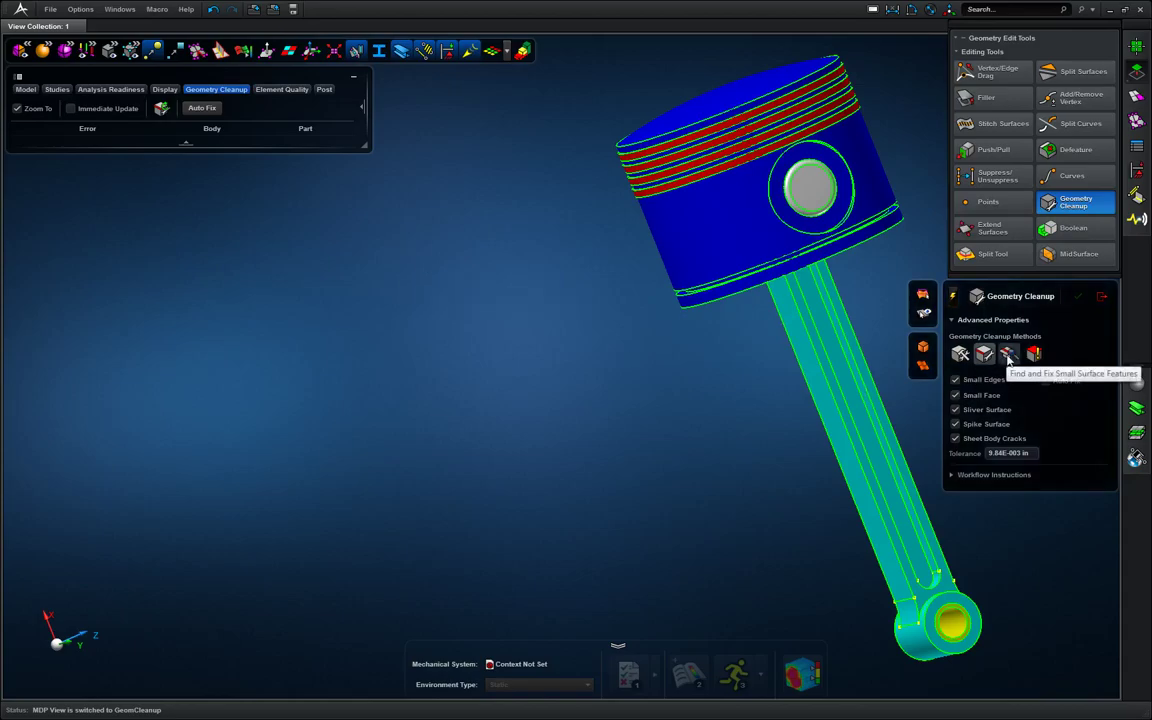
{"action": "left_click", "coordinate": [1005, 358]}
{"action": "left_click", "coordinate": [992, 358]}
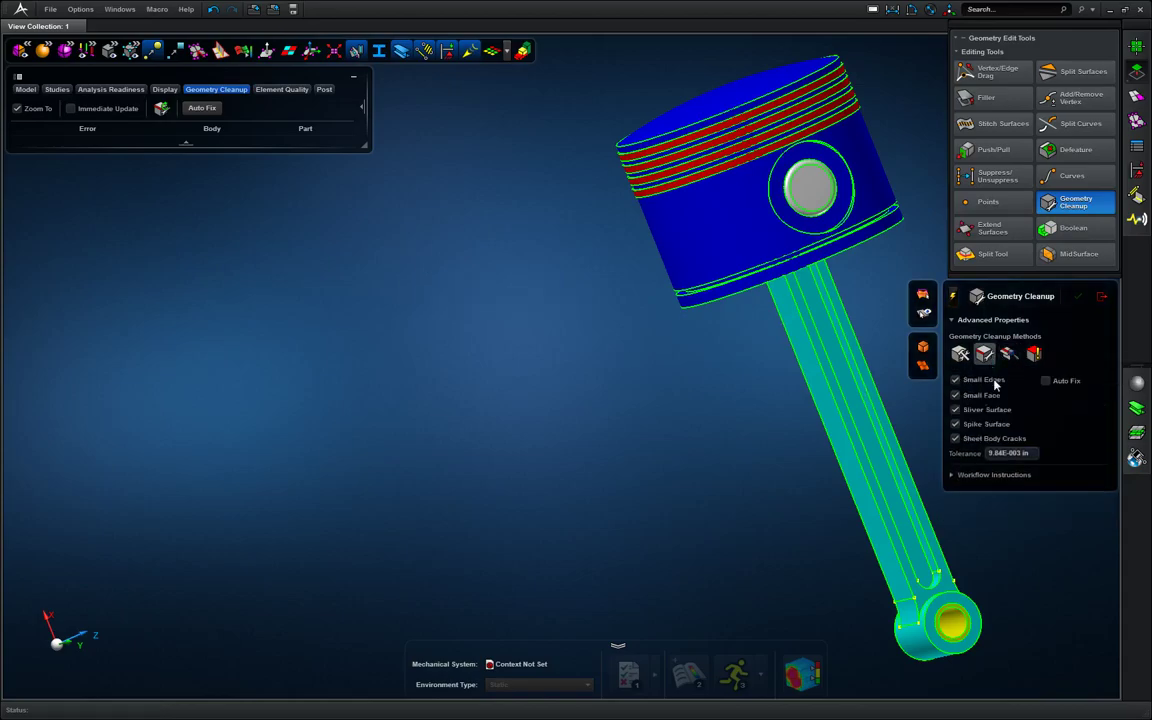
{"action": "left_click", "coordinate": [1008, 356]}
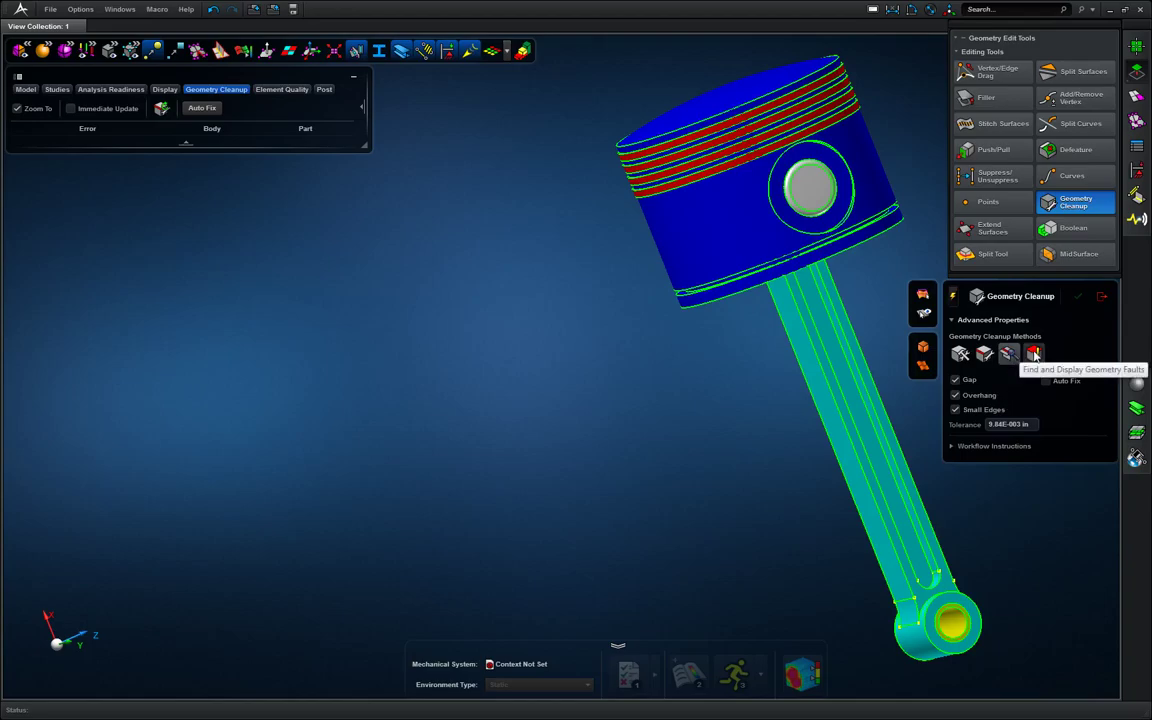
Review the geometry faults check on the reoriented, fitted model, then return to Clean Topology settings.
{"action": "left_click", "coordinate": [1035, 355]}
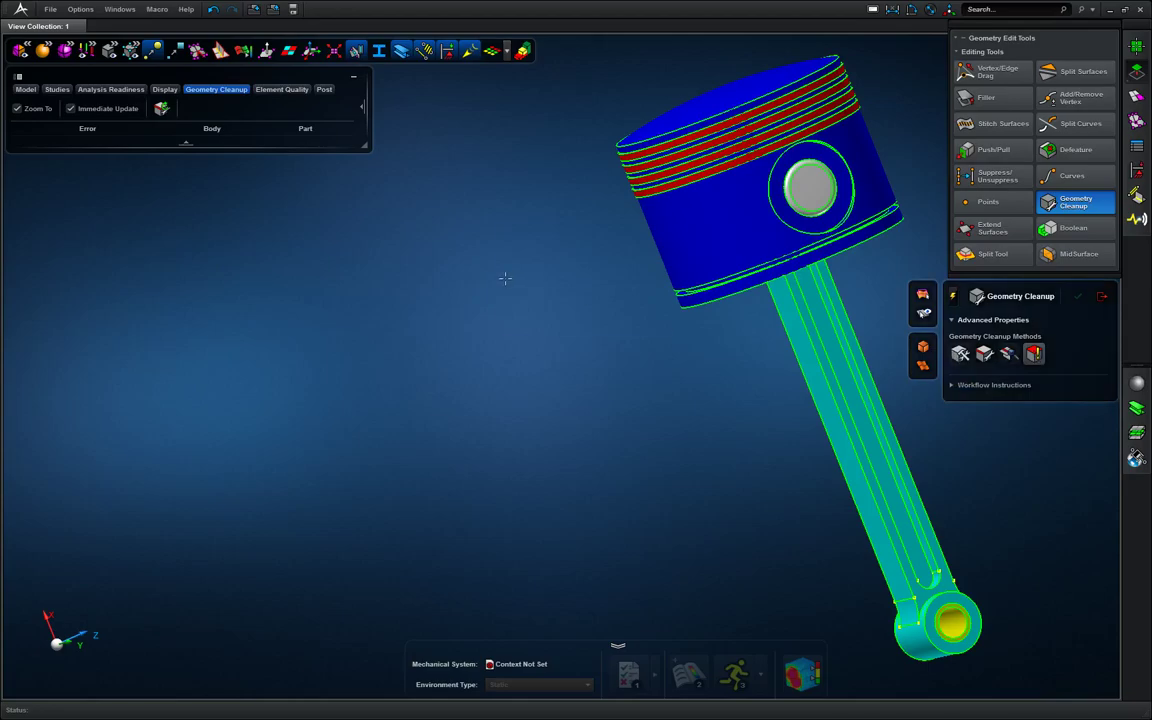
{"action": "middle_click_drag", "start_coordinate": [548, 396], "coordinate": [581, 383]}
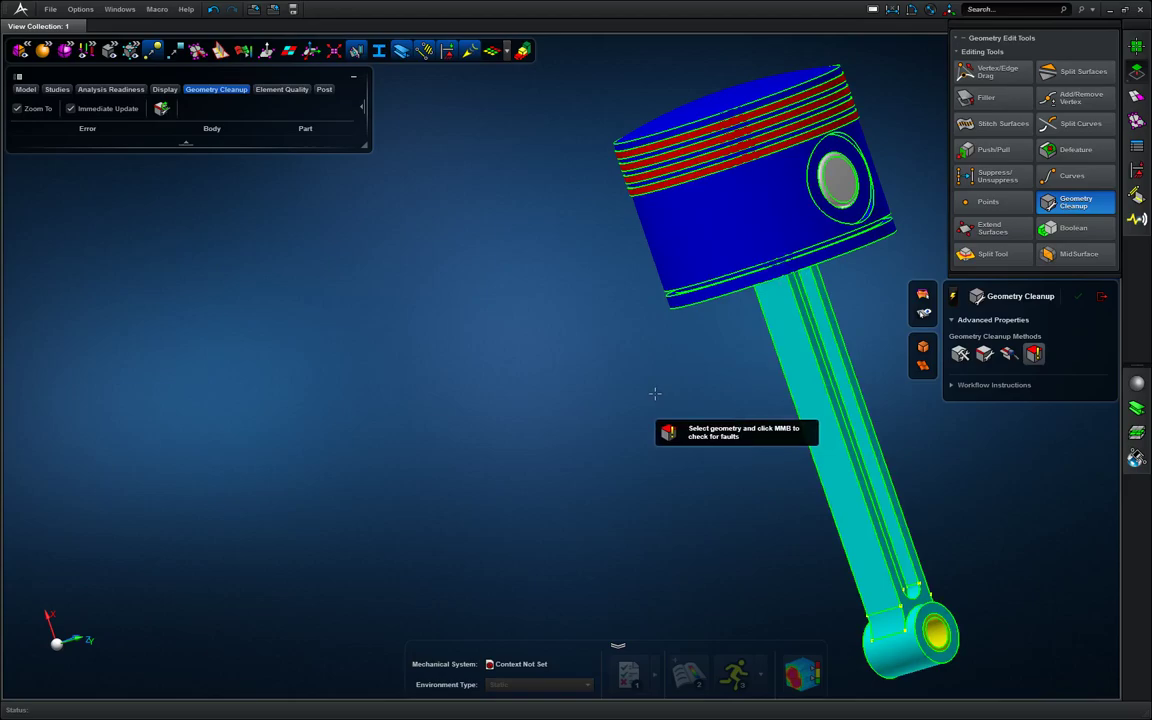
{"action": "scroll", "coordinate": [812, 395], "scroll_direction": "up", "scroll_amount": 5}
{"action": "key", "text": "f"}
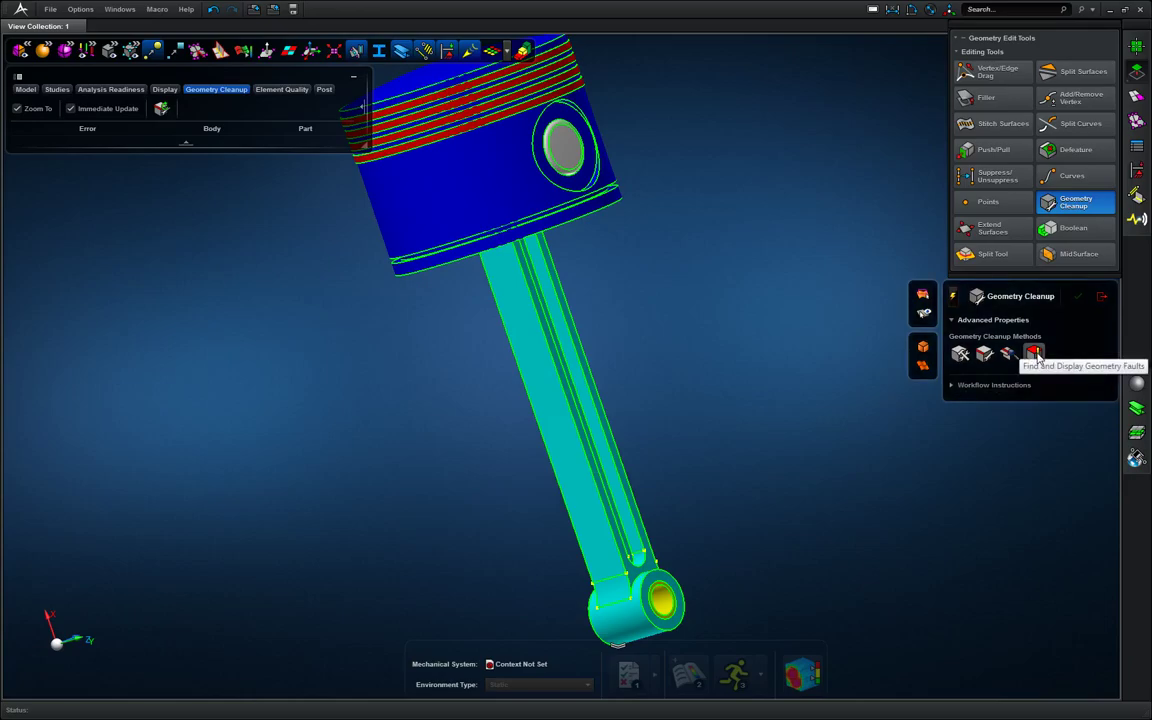
{"action": "left_click", "coordinate": [1035, 354]}
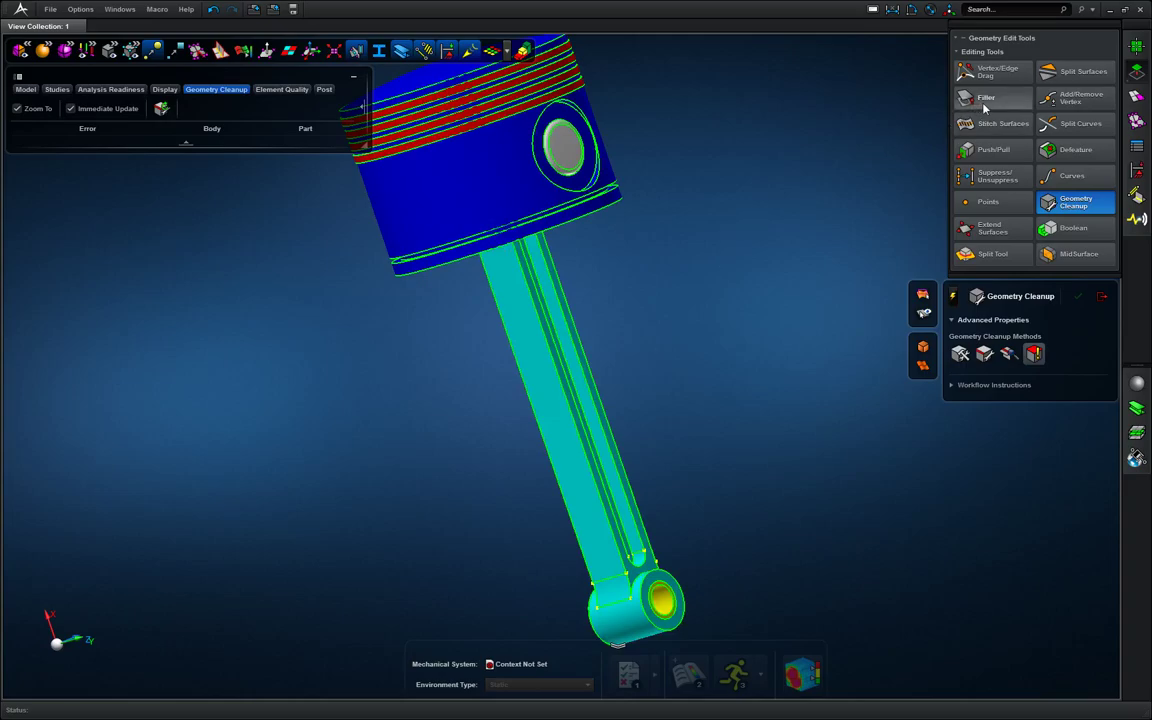
{"action": "mouse_move", "coordinate": [985, 98]}
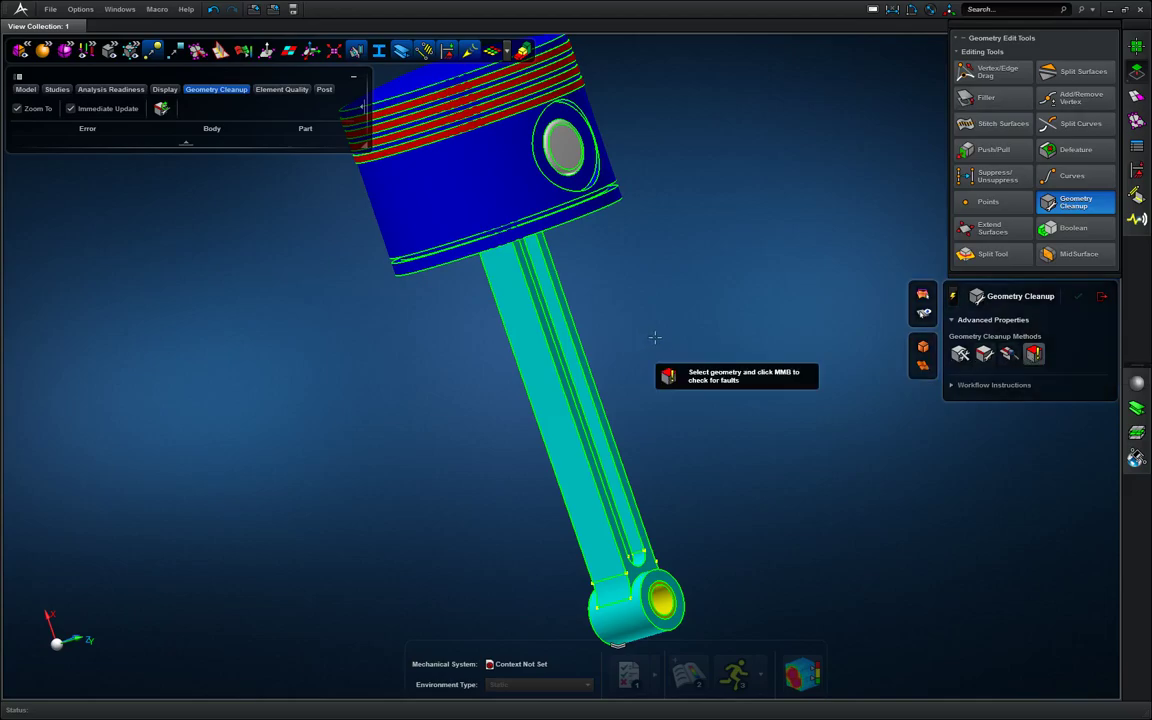
{"action": "left_click", "coordinate": [960, 353]}
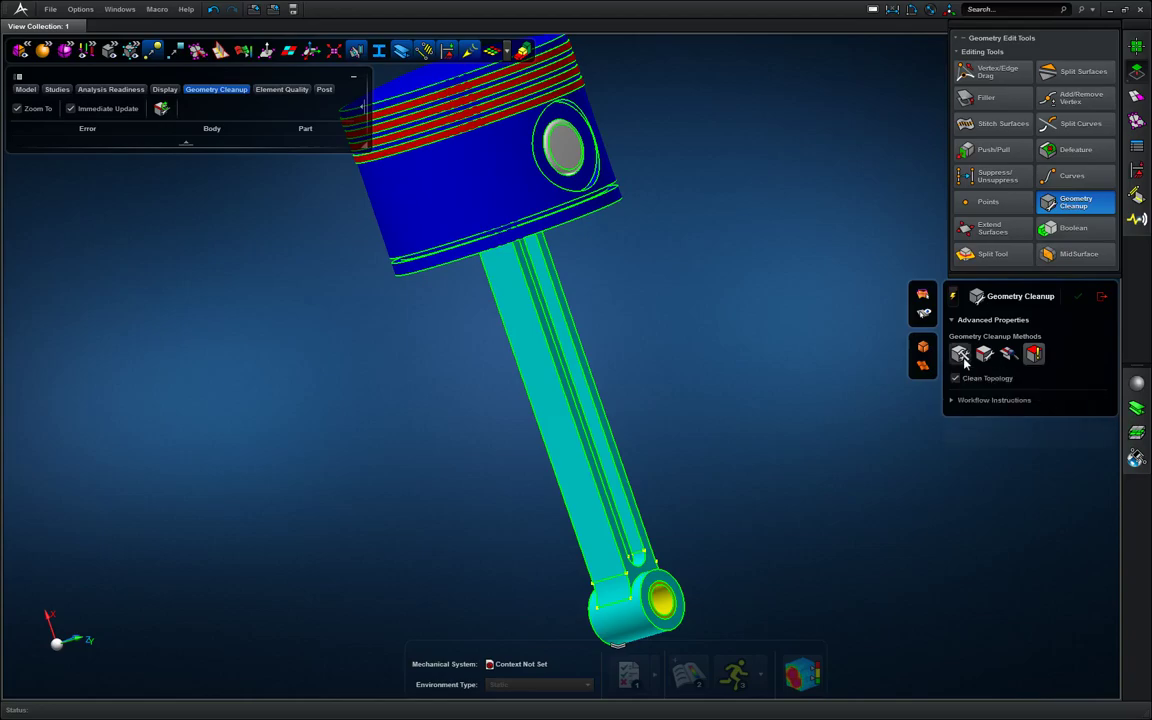